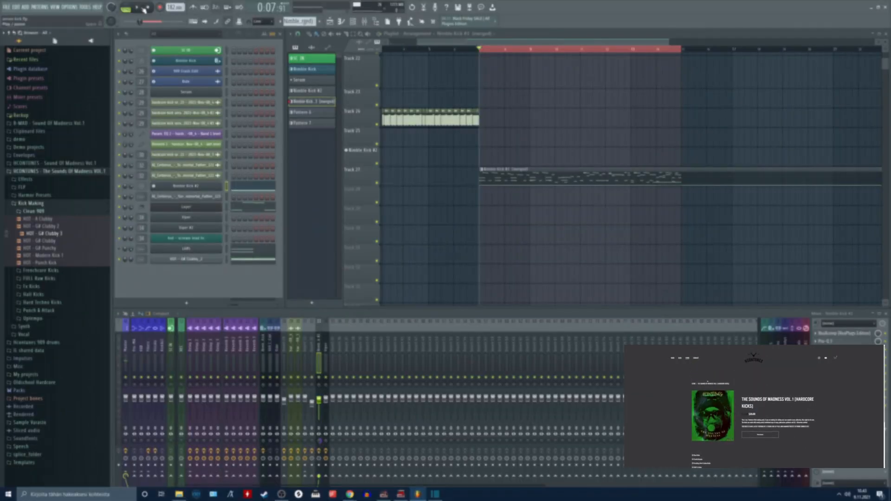
- Play back the selected section of the arrangement to hear the kick pattern, and stop it
{"action": "left_click", "coordinate": [144, 8]}
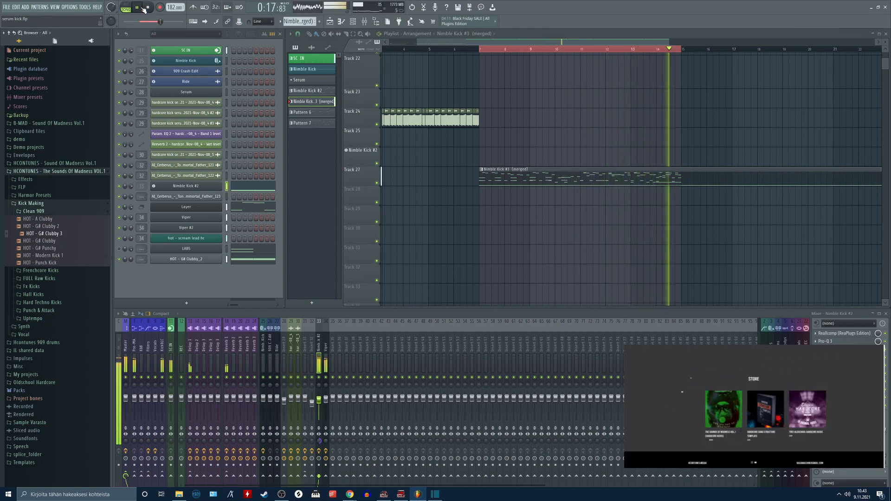
{"action": "left_click", "coordinate": [139, 8]}
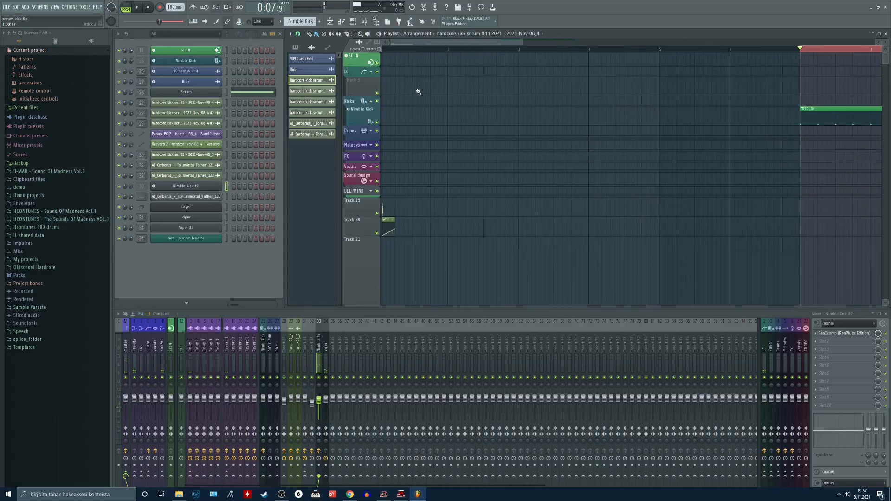
- Open the Serum channel's instrument window, move it clear of the channel rack, and start playback in pattern mode
{"action": "left_click", "coordinate": [186, 92]}
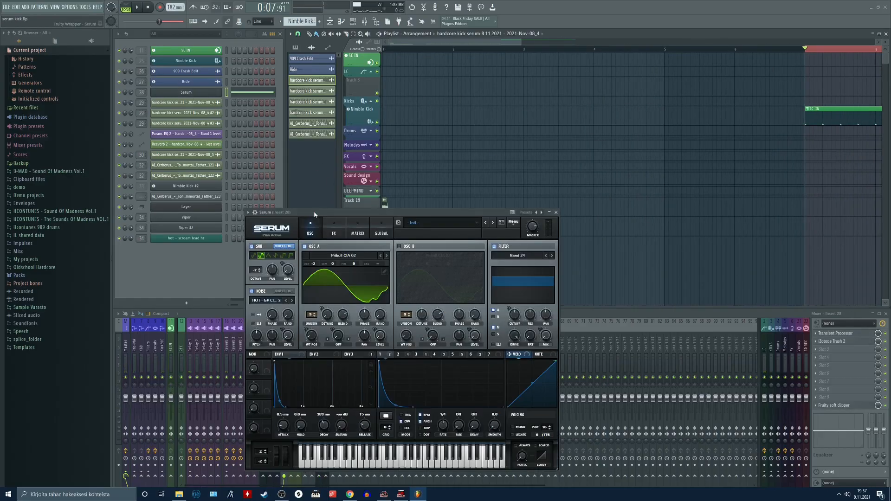
{"action": "left_click_drag", "start_coordinate": [315, 214], "coordinate": [447, 184]}
{"action": "scroll", "coordinate": [804, 54], "scroll_direction": "down", "scroll_amount": 1}
{"action": "scroll", "coordinate": [805, 54], "scroll_direction": "down", "scroll_amount": 1}
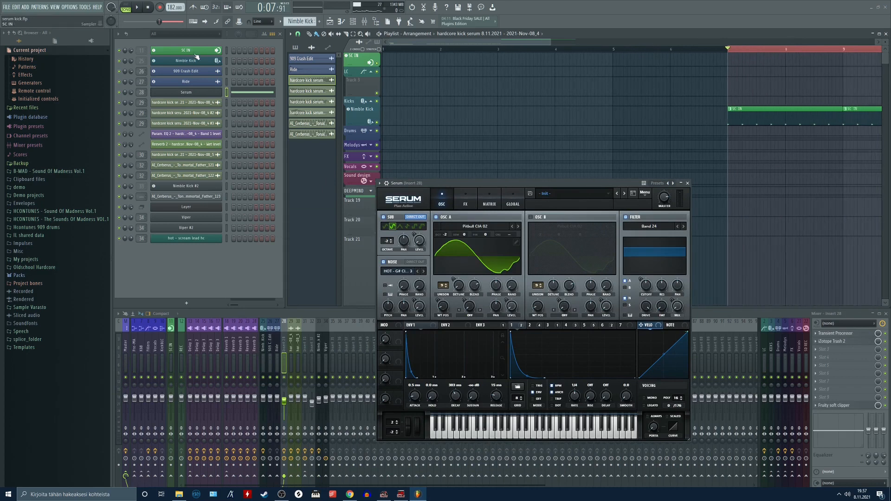
{"action": "key", "text": "l"}
{"action": "key", "text": "space"}
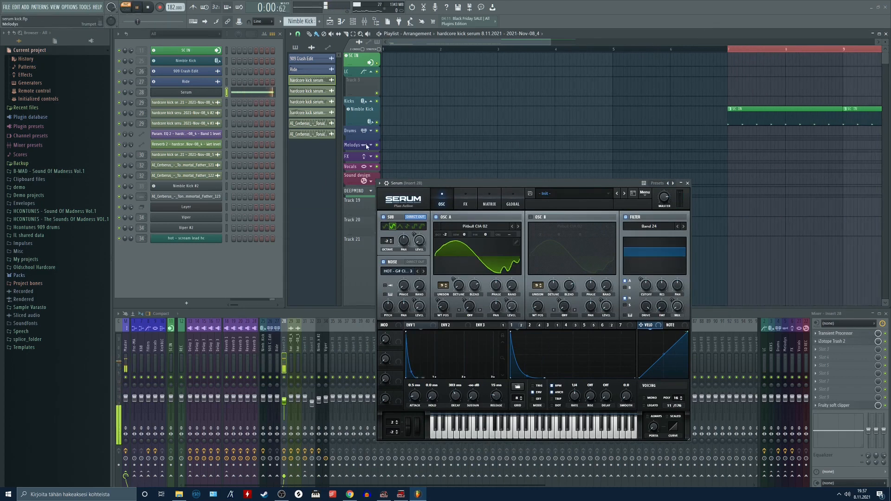
- Open the Serum channel's notes in the piano roll, select the first note's time range and audition it in a loop
{"action": "right_click", "coordinate": [221, 91]}
{"action": "left_click", "coordinate": [237, 93]}
{"action": "key", "text": "space"}
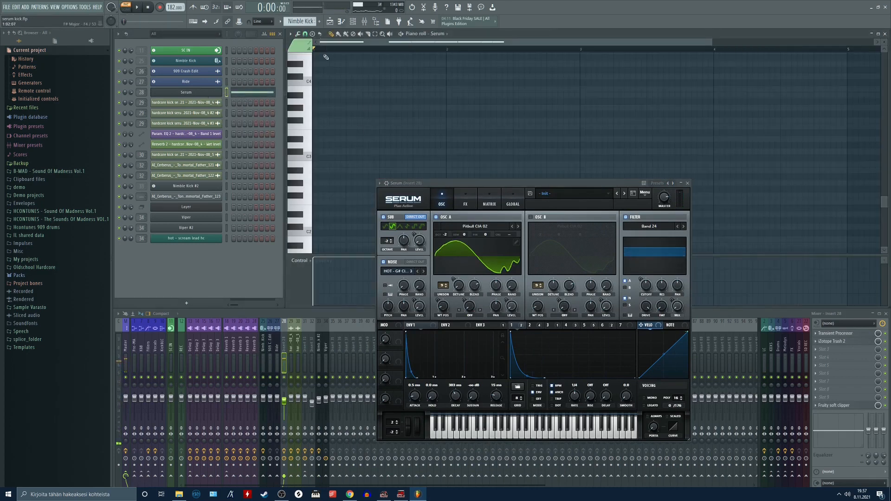
{"action": "left_click_drag", "start_coordinate": [326, 57], "coordinate": [360, 158]}
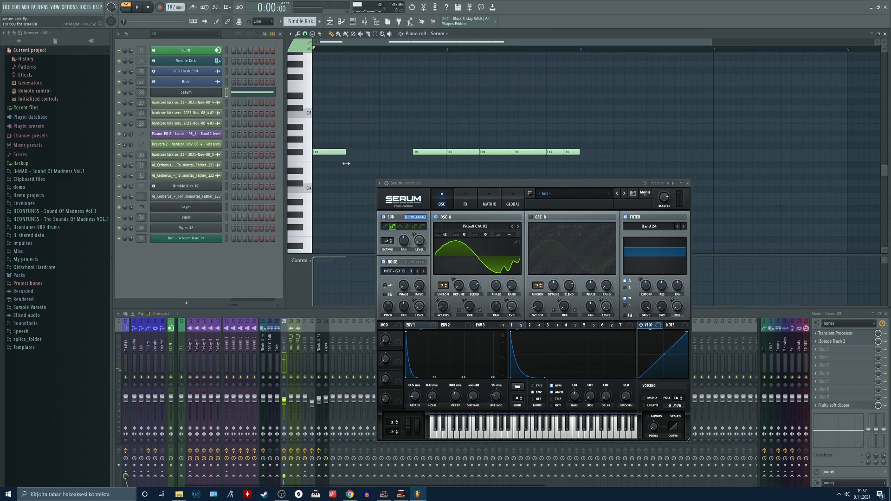
{"action": "scroll", "coordinate": [347, 50], "scroll_direction": "up", "scroll_amount": 2}
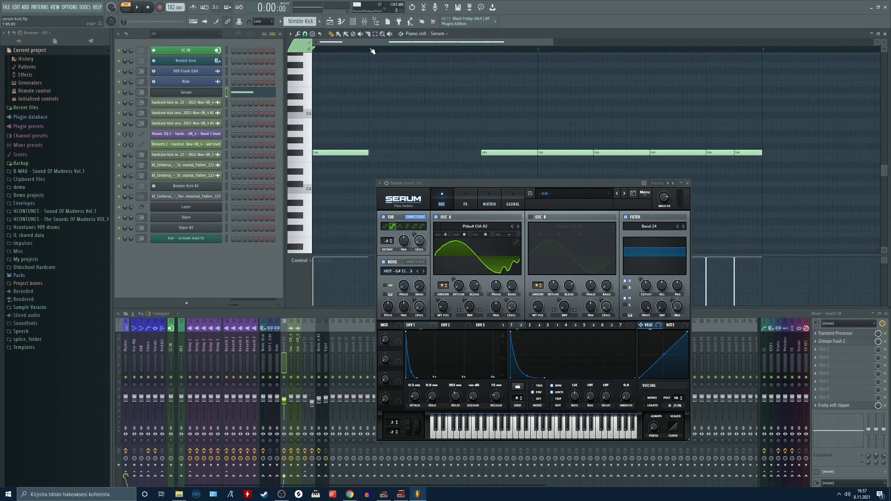
{"action": "left_click_drag", "start_coordinate": [371, 50], "coordinate": [313, 51]}
{"action": "key", "text": "space"}
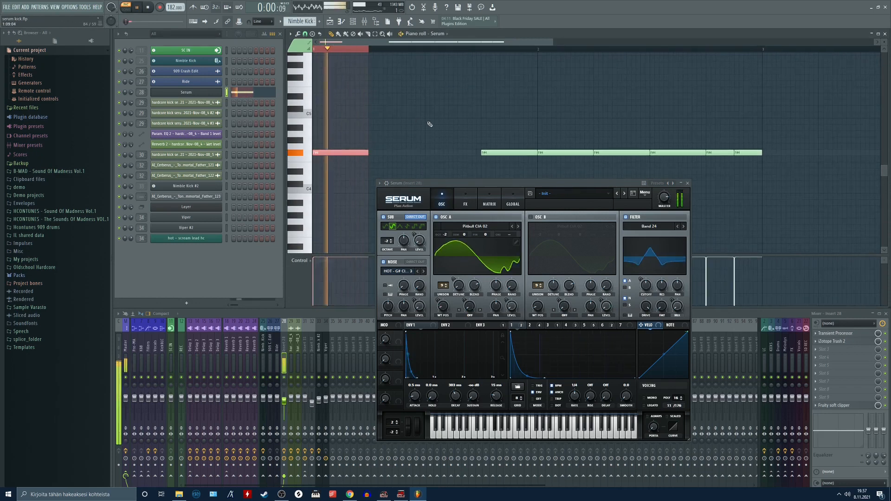
{"action": "key", "text": "space"}
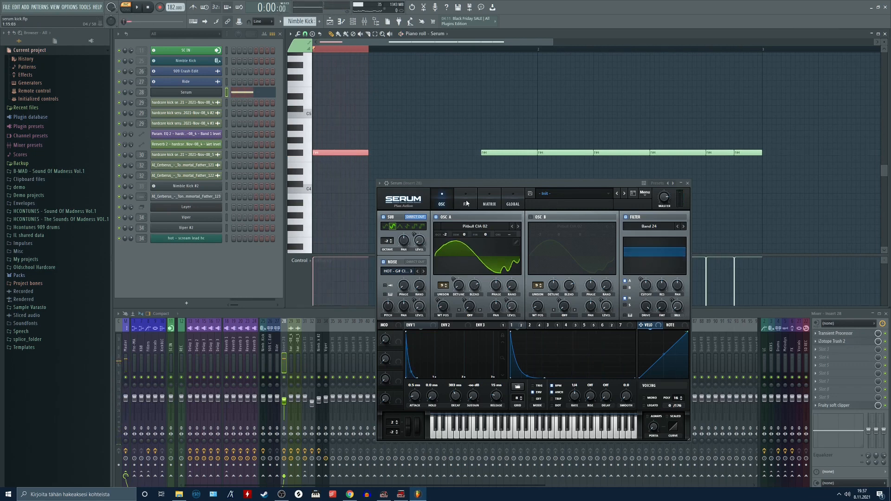
{"action": "left_click", "coordinate": [467, 203]}
{"action": "left_click_drag", "start_coordinate": [438, 183], "coordinate": [421, 158]}
{"action": "left_click", "coordinate": [426, 179]}
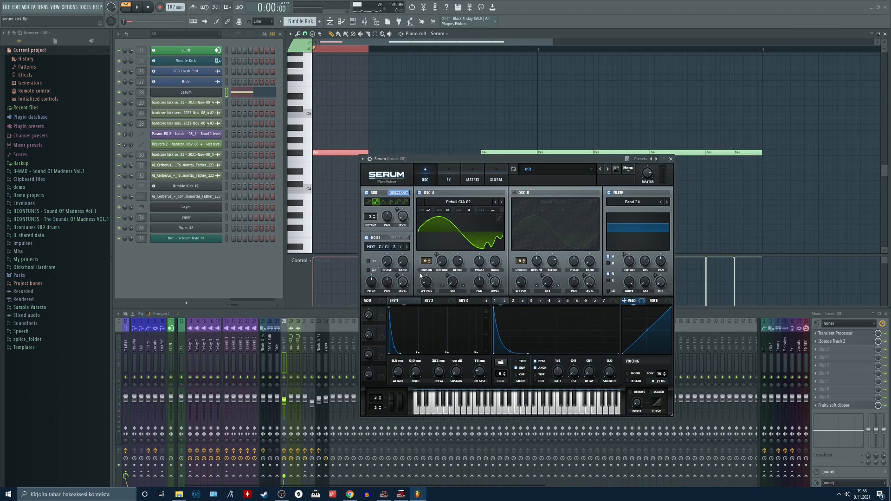
- Browse the HCONTUNES - The Sounds Of Madness VOL.1 pack to Kick Making, Clean 909, and pick the HOT - G# Clubby 3 sample
{"action": "left_click", "coordinate": [75, 212]}
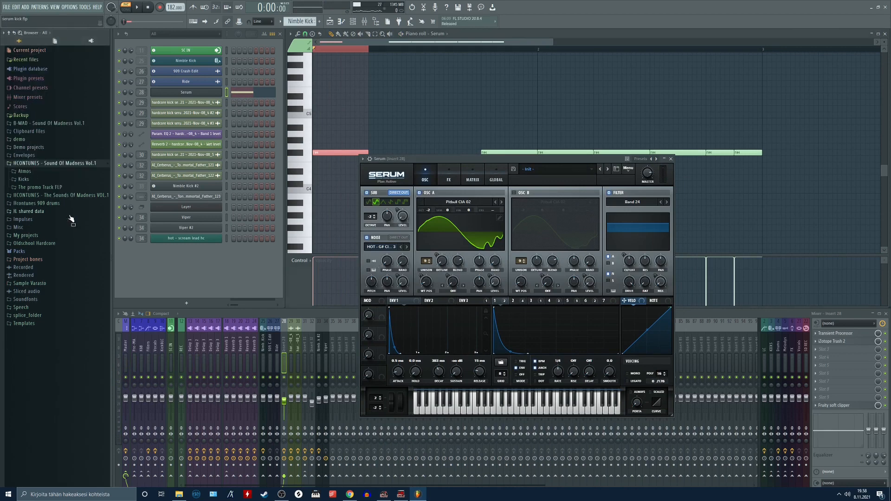
{"action": "left_click", "coordinate": [53, 195]}
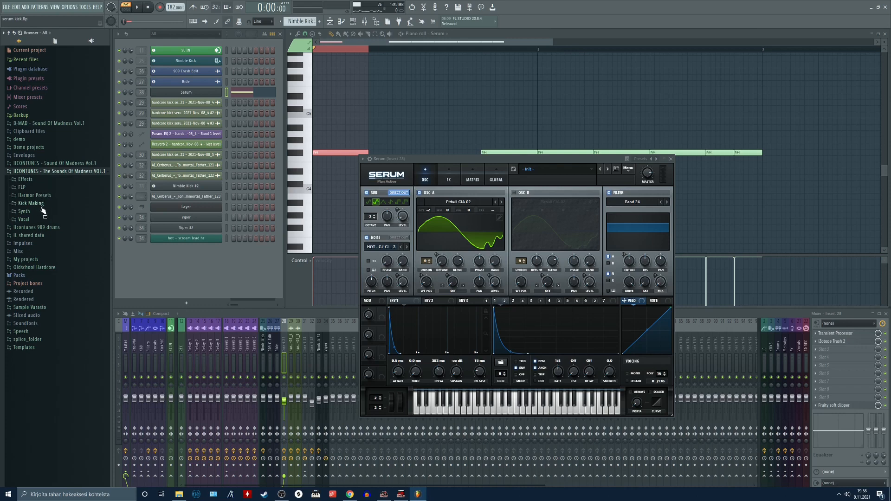
{"action": "left_click", "coordinate": [42, 204]}
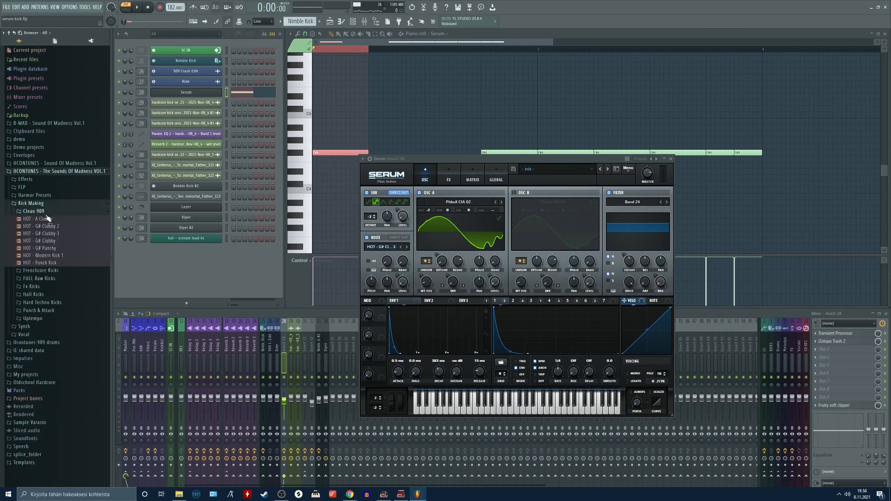
{"action": "left_click_drag", "start_coordinate": [51, 234], "coordinate": [324, 237]}
{"action": "left_click_drag", "start_coordinate": [458, 164], "coordinate": [395, 185]}
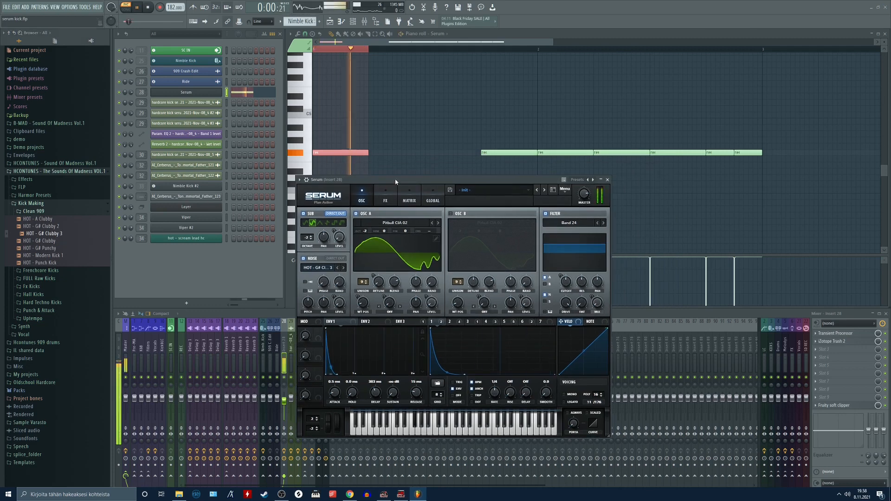
- Audition the noise sample with oscillator A off and the noise's Direct Out on, and restore both settings
{"action": "left_click", "coordinate": [356, 213]}
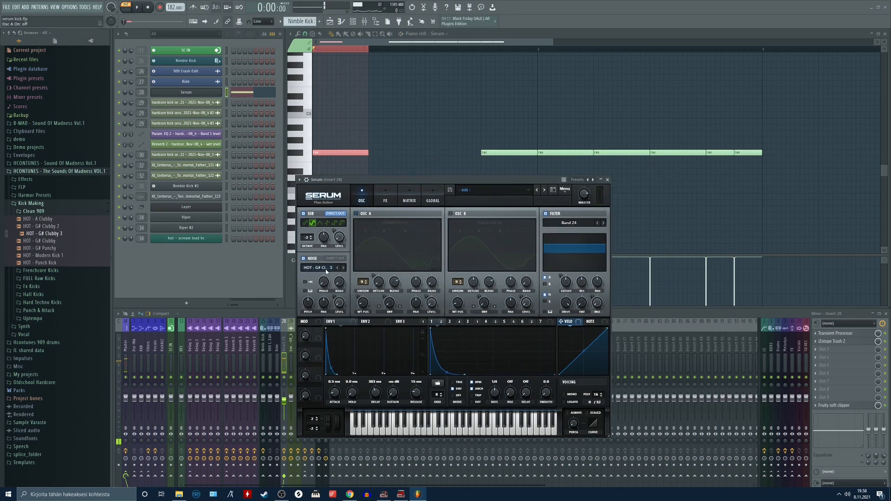
{"action": "left_click", "coordinate": [333, 260]}
{"action": "key", "text": "space"}
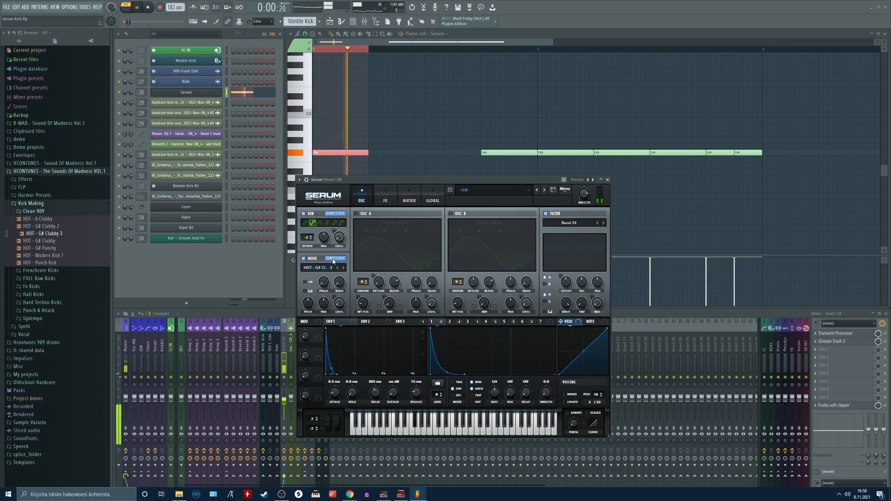
{"action": "left_click", "coordinate": [332, 259]}
{"action": "left_click", "coordinate": [358, 214]}
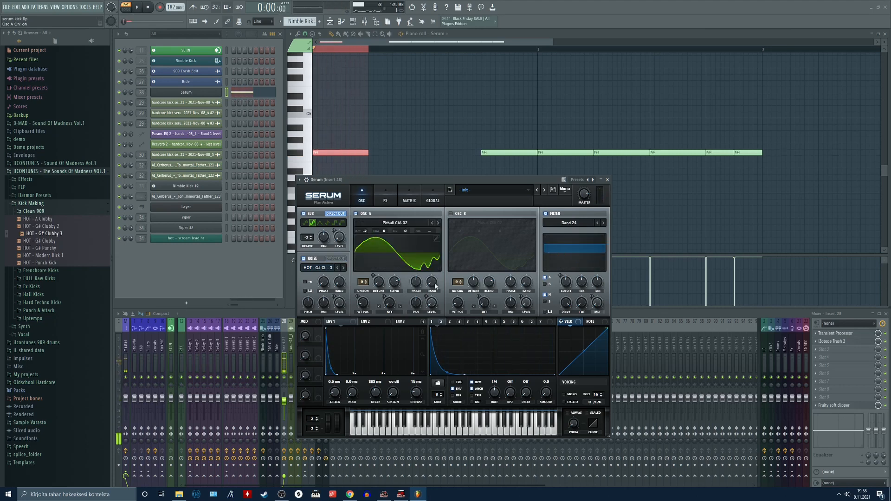
{"action": "key", "text": "space"}
- Examine Serum's effects chain and the LFO routings in the modulation matrix, with the plugin window enlarged
{"action": "left_click", "coordinate": [380, 200]}
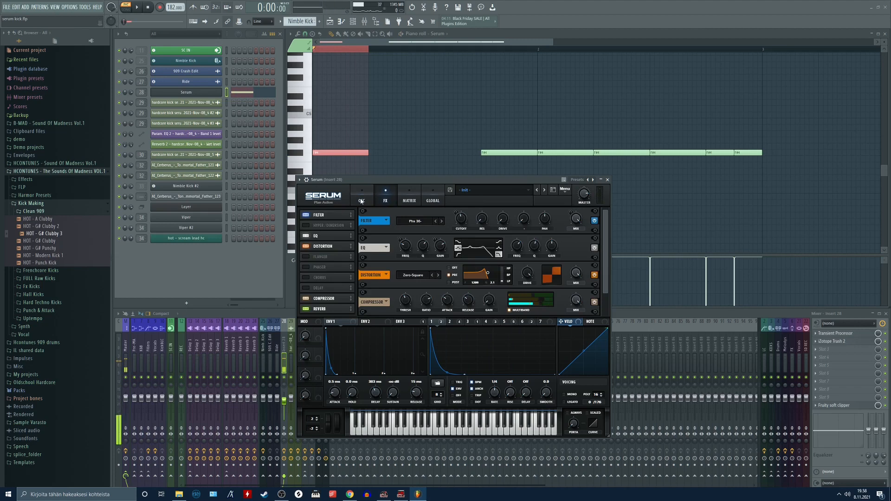
{"action": "left_click", "coordinate": [362, 201]}
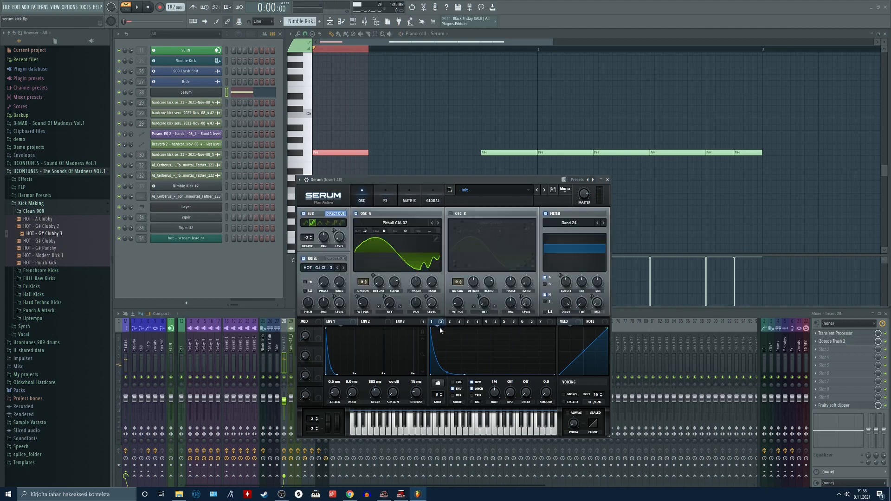
{"action": "left_click", "coordinate": [402, 201]}
{"action": "scroll", "coordinate": [609, 237], "scroll_direction": "down", "scroll_amount": 10}
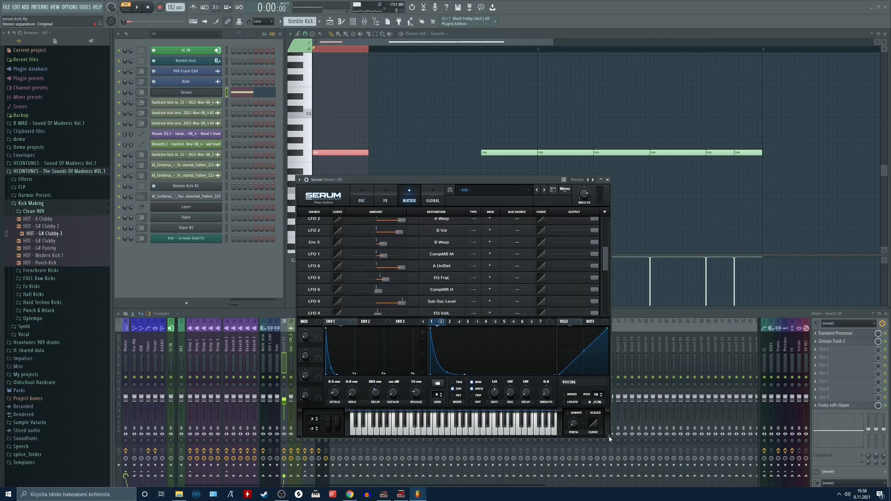
{"action": "left_click_drag", "start_coordinate": [610, 439], "coordinate": [659, 478]}
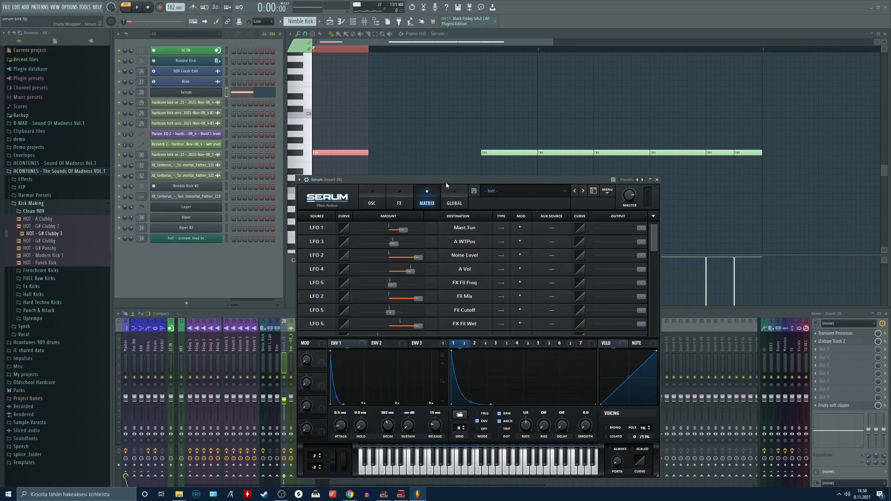
{"action": "left_click_drag", "start_coordinate": [446, 182], "coordinate": [350, 85]}
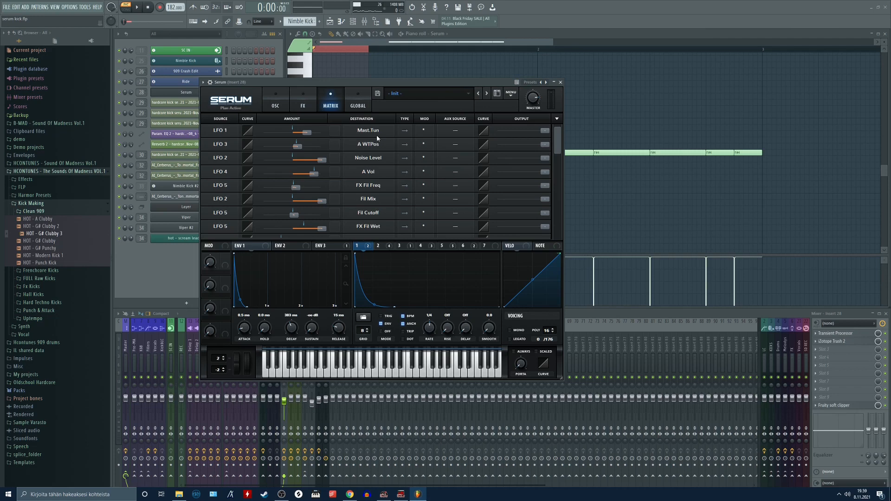
- Play the kick note while checking the output amount of the LFO 1 to Mast.Tun routing in the matrix
{"action": "key", "text": "space"}
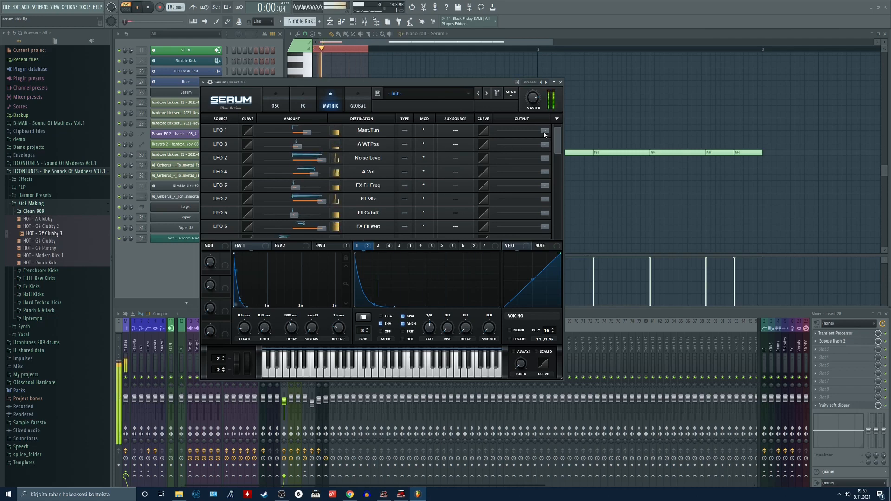
{"action": "left_click_drag", "start_coordinate": [545, 134], "coordinate": [584, 147]}
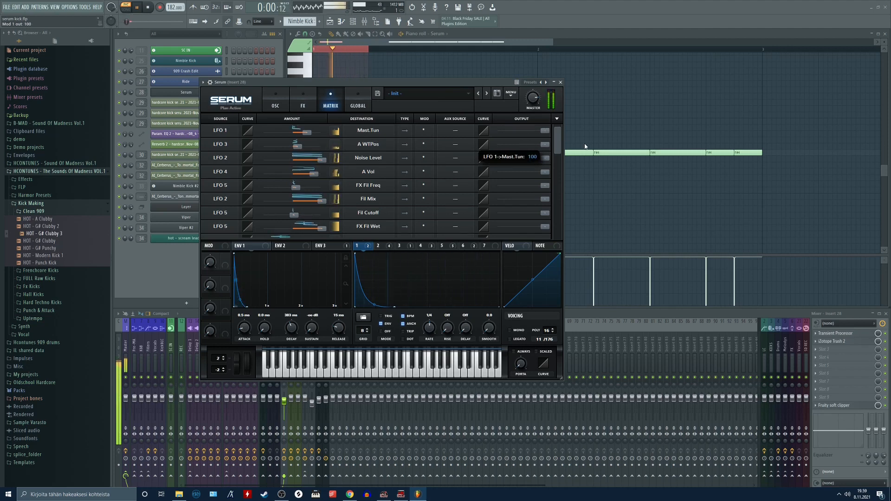
{"action": "key", "text": "space"}
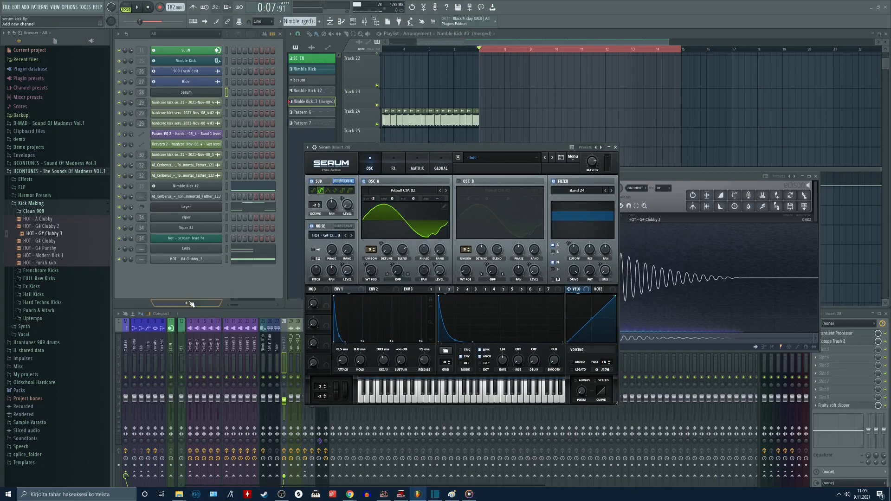
- Add a new Serum instrument channel, close the original Serum and sample editor windows, and reposition the new instance
{"action": "left_click", "coordinate": [187, 304]}
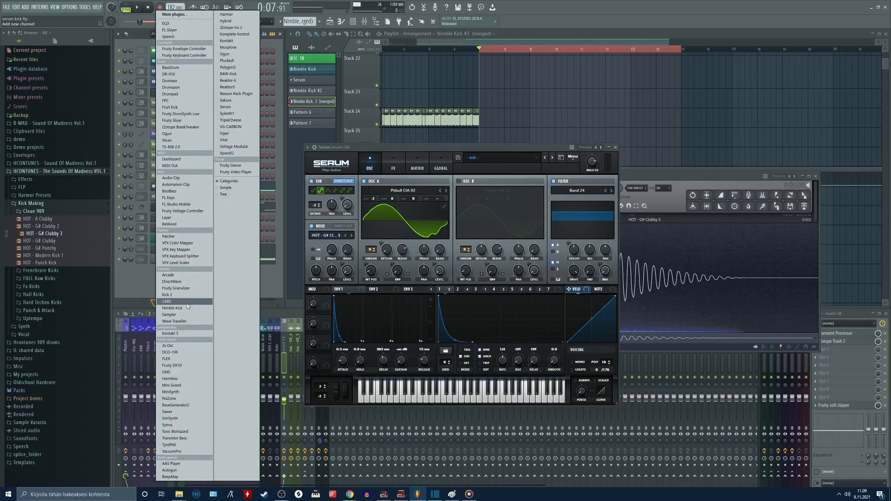
{"action": "left_click", "coordinate": [228, 107]}
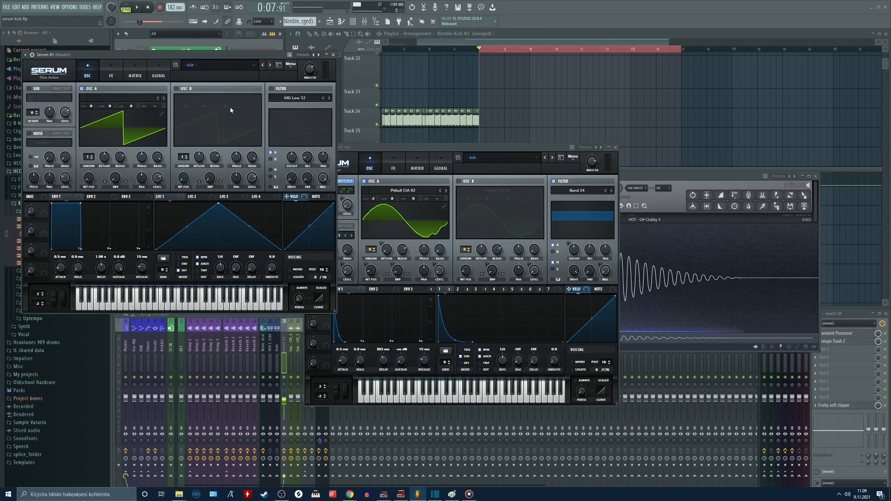
{"action": "left_click", "coordinate": [616, 148]}
{"action": "left_click", "coordinate": [816, 176]}
{"action": "left_click_drag", "start_coordinate": [171, 59], "coordinate": [543, 121]}
{"action": "scroll", "coordinate": [307, 17], "scroll_direction": "up", "scroll_amount": 3}
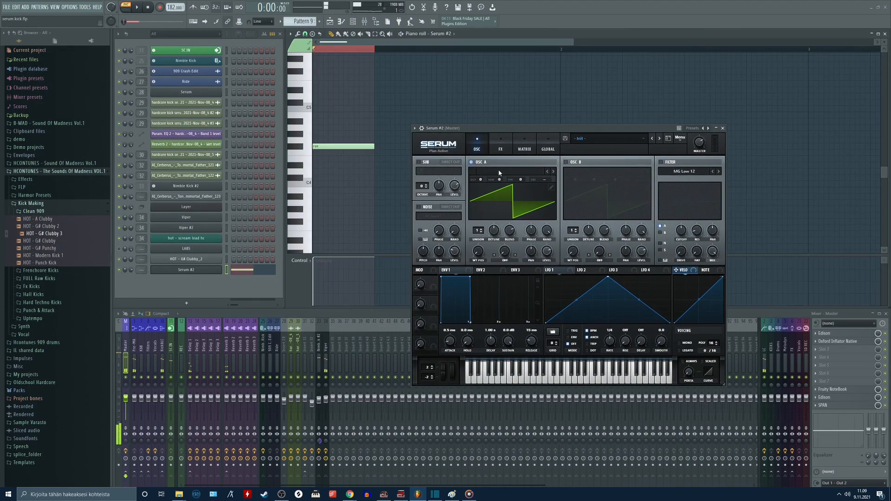
- Load the Analog_BD_Sin wavetable into oscillator A and lower its octave to -1 while auditioning the note
{"action": "left_click", "coordinate": [541, 172]}
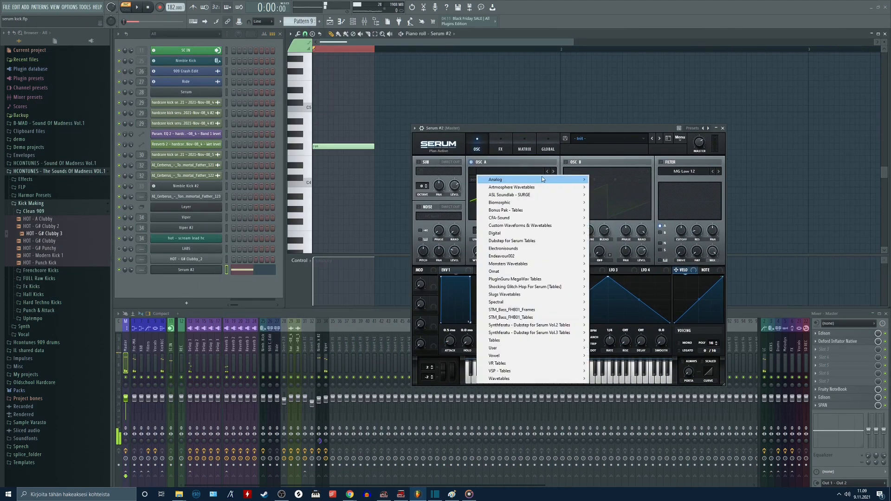
{"action": "mouse_move", "coordinate": [557, 178]}
{"action": "left_click", "coordinate": [614, 192]}
{"action": "key", "text": "space"}
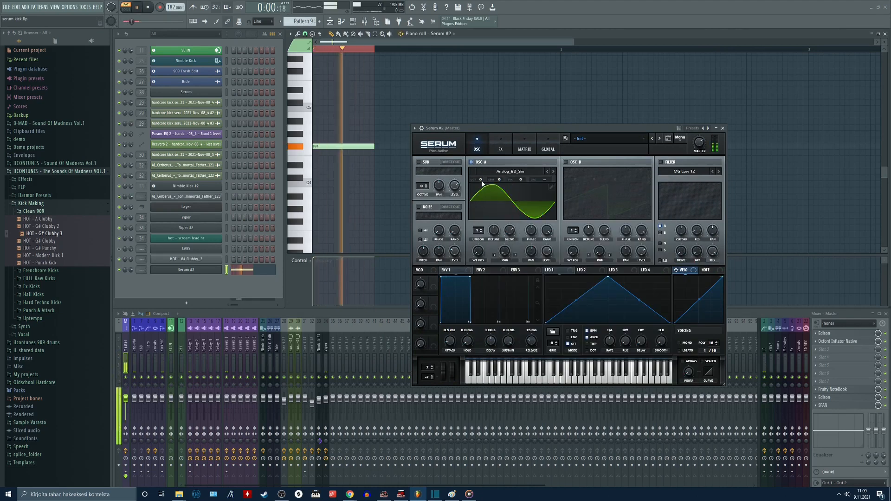
{"action": "left_click_drag", "start_coordinate": [480, 180], "coordinate": [480, 187]}
{"action": "key", "text": "space"}
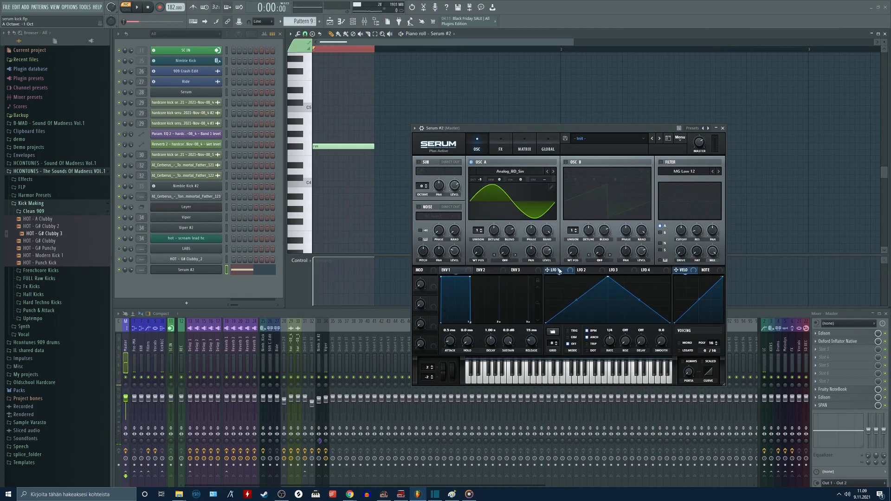
- Shape LFO 1 into a falling curve in ENV mode, route it to Mast.Tun with an amount of 48, and play the note
{"action": "left_click_drag", "start_coordinate": [608, 277], "coordinate": [576, 329]}
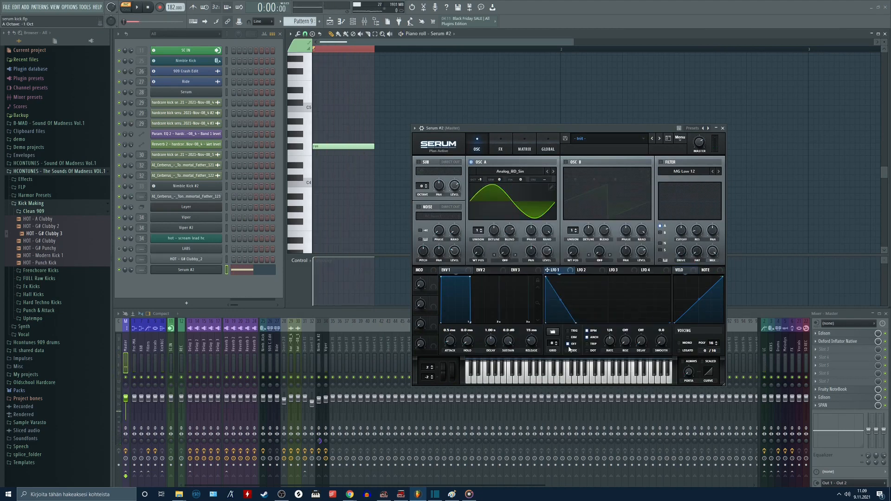
{"action": "left_click", "coordinate": [568, 338]}
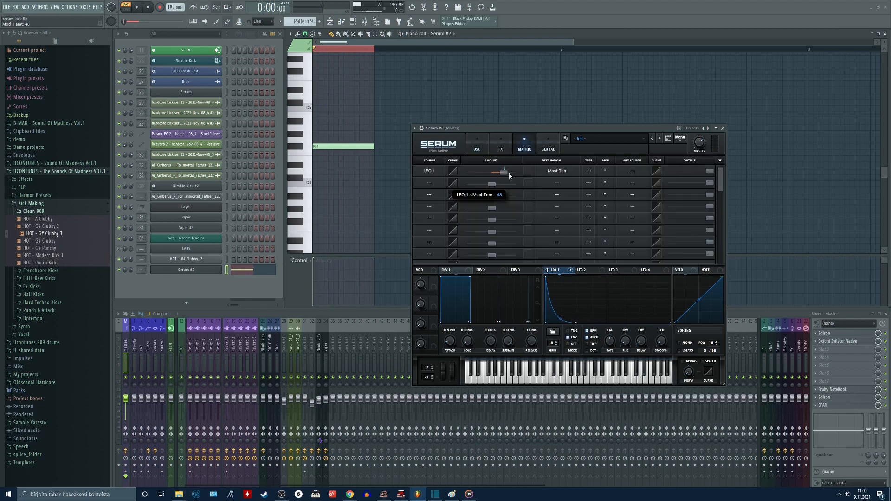
{"action": "key", "text": "space"}
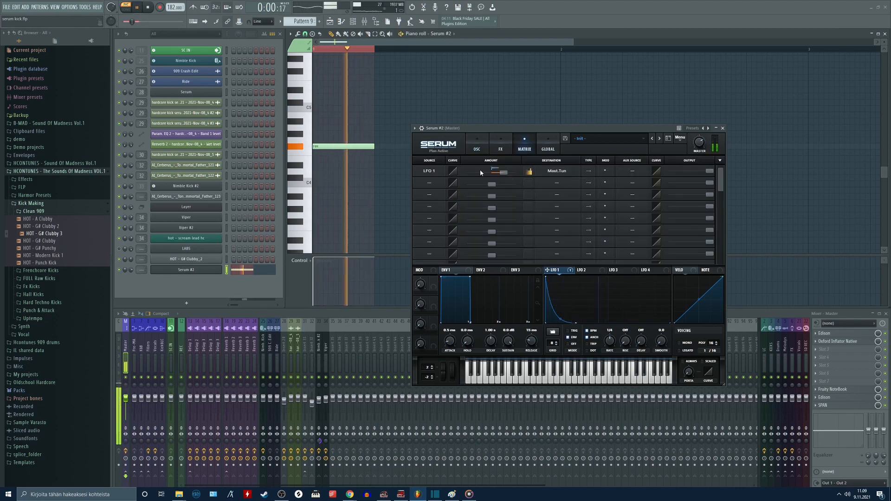
- Shape envelope 1 into a short decaying curve with a 624 ms decay and no sustain, and audition the note
{"action": "left_click", "coordinate": [477, 146]}
{"action": "left_click_drag", "start_coordinate": [513, 129], "coordinate": [444, 76]}
{"action": "key", "text": "space"}
{"action": "key", "text": "space"}
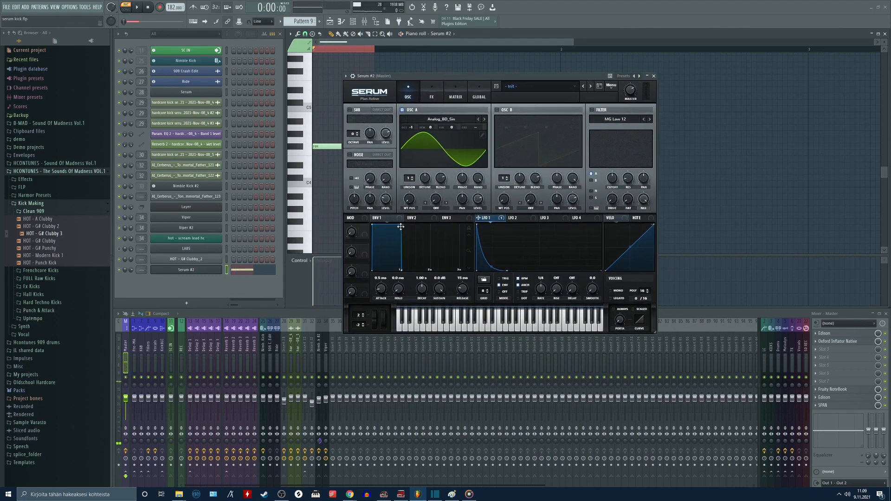
{"action": "left_click_drag", "start_coordinate": [402, 225], "coordinate": [391, 271]}
- Add a Zero-Square distortion effect and audition the distorted note
{"action": "left_click", "coordinate": [431, 93]}
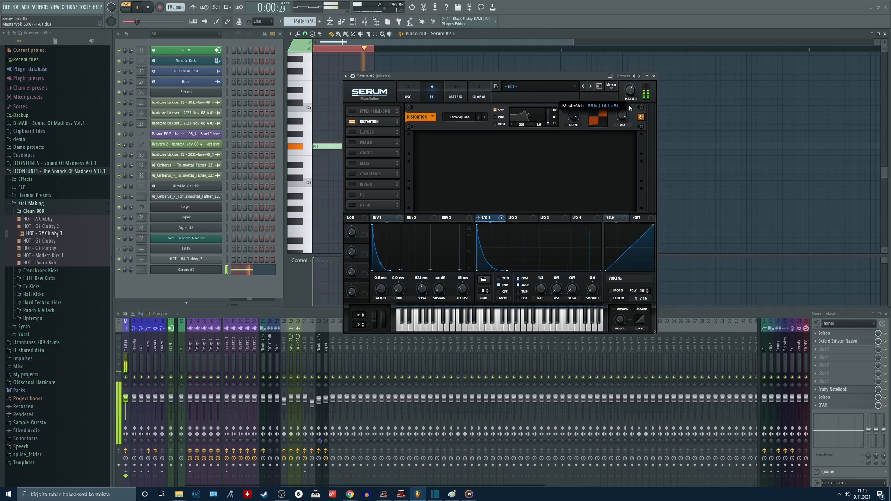
{"action": "key", "text": "space"}
{"action": "left_click", "coordinate": [408, 96]}
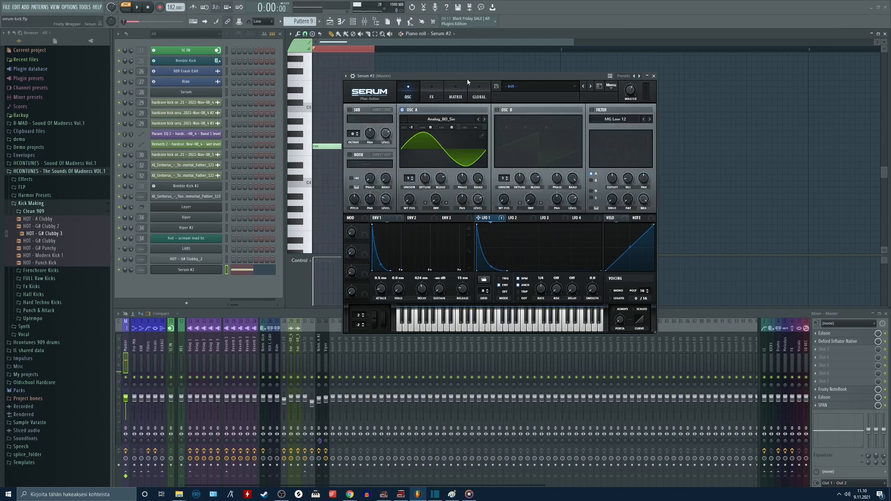
- Enable the filter for oscillator A, set its type to Band 24 and play the note
{"action": "left_click_drag", "start_coordinate": [506, 76], "coordinate": [490, 103]}
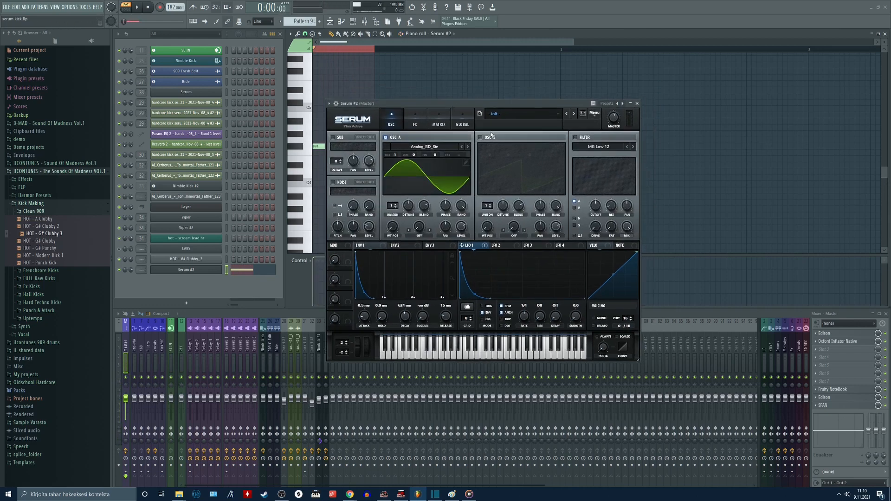
{"action": "left_click", "coordinate": [576, 138]}
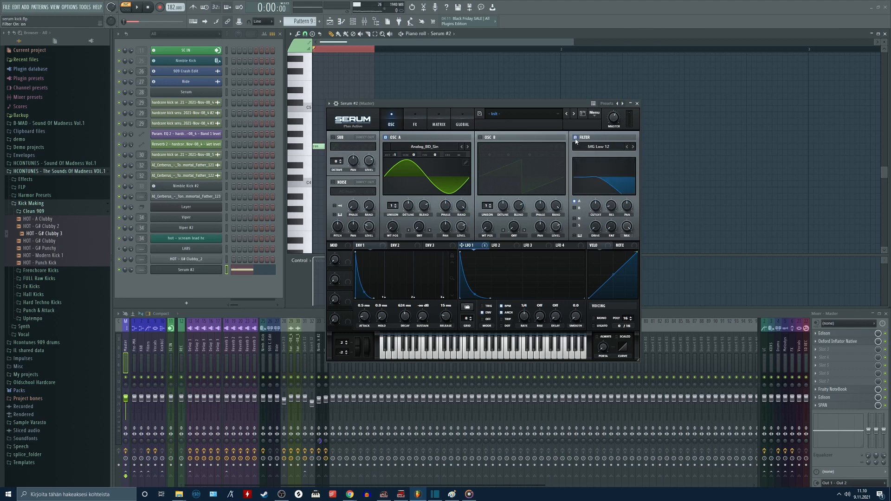
{"action": "left_click", "coordinate": [603, 150]}
{"action": "mouse_move", "coordinate": [603, 155]}
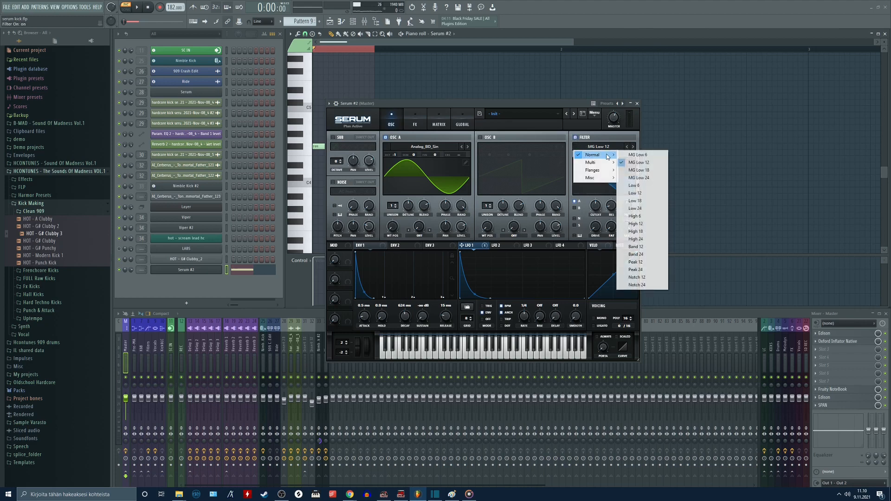
{"action": "left_click", "coordinate": [650, 254]}
{"action": "key", "text": "space"}
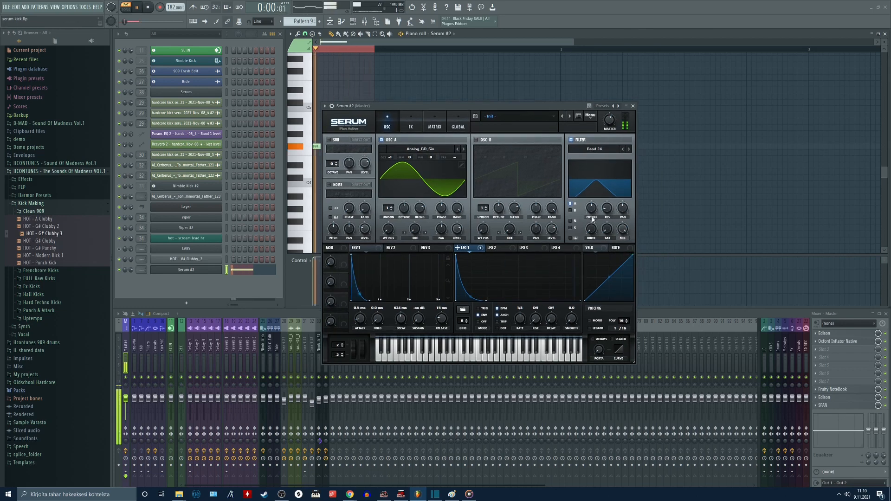
- Adjust the filter's cutoff and resonance into a sharper band peak, auditioning the sound and the filter mix
{"action": "mouse_move", "coordinate": [592, 219]}
{"action": "left_mouse_down"}
{"action": "mouse_move", "coordinate": [592, 230]}
{"action": "mouse_move", "coordinate": [611, 186]}
{"action": "mouse_move", "coordinate": [593, 220]}
{"action": "left_mouse_up"}
{"action": "key", "text": "space"}
{"action": "key", "text": "space"}
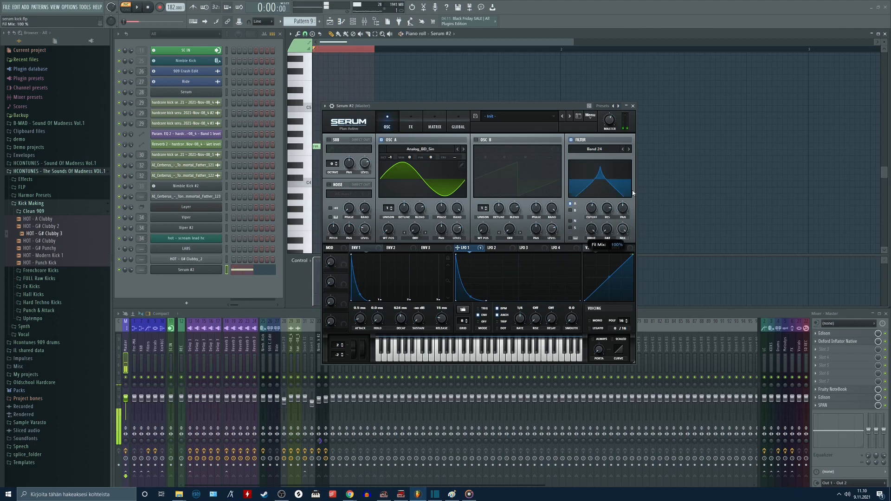
{"action": "key", "text": "space"}
{"action": "key", "text": "space"}
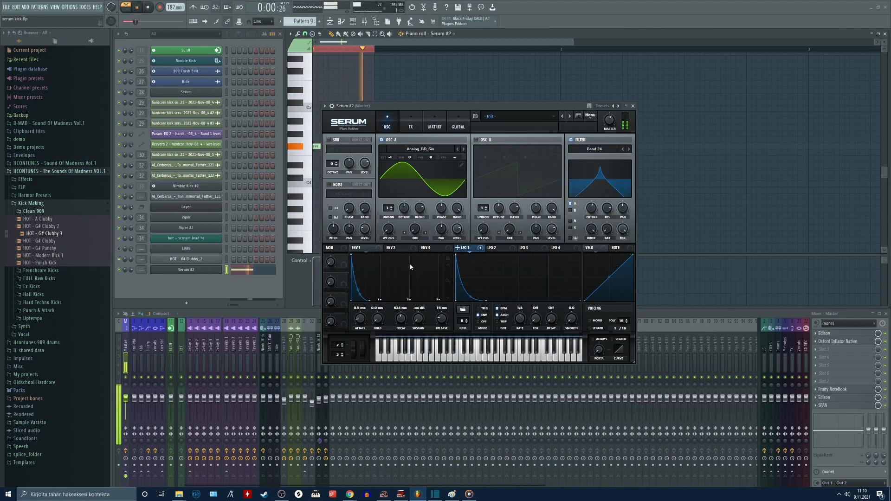
{"action": "key", "text": "space"}
- Load the Cat Throat wavetable into oscillator A at octave -2, set envelope 1's decay to 330 ms and audition the note
{"action": "left_click", "coordinate": [423, 149]}
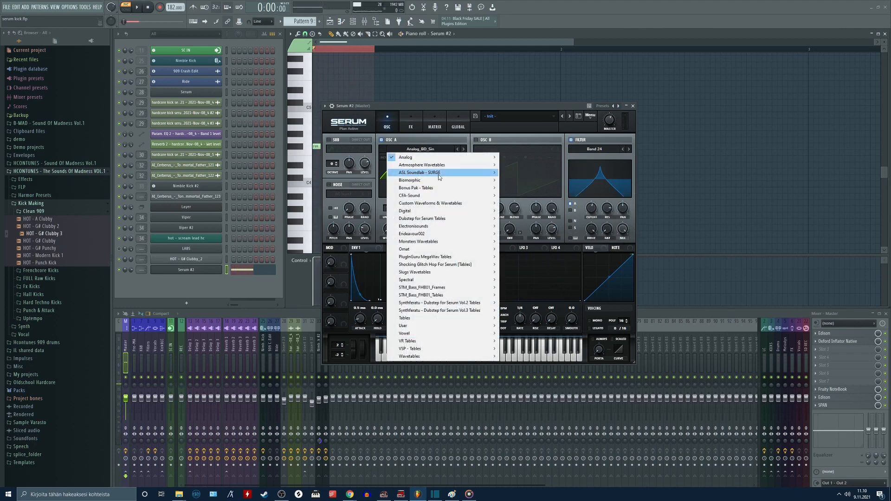
{"action": "mouse_move", "coordinate": [439, 181]}
{"action": "left_click", "coordinate": [522, 208]}
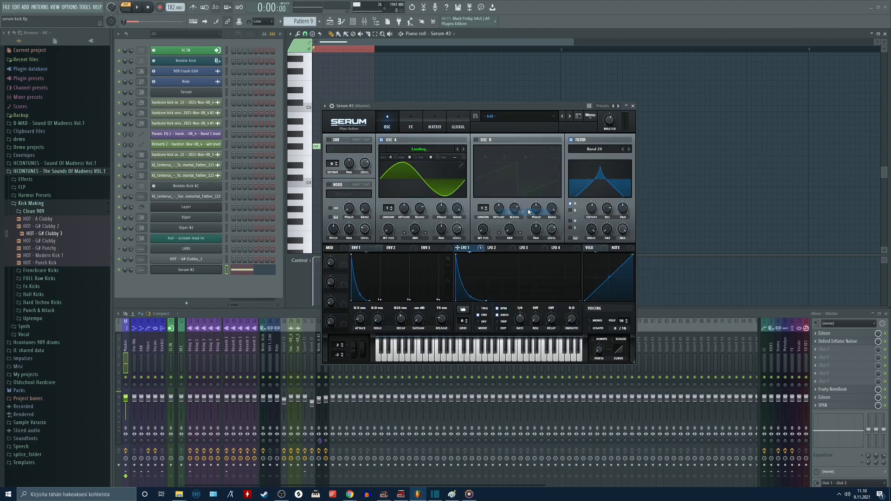
{"action": "left_click_drag", "start_coordinate": [516, 111], "coordinate": [500, 88]}
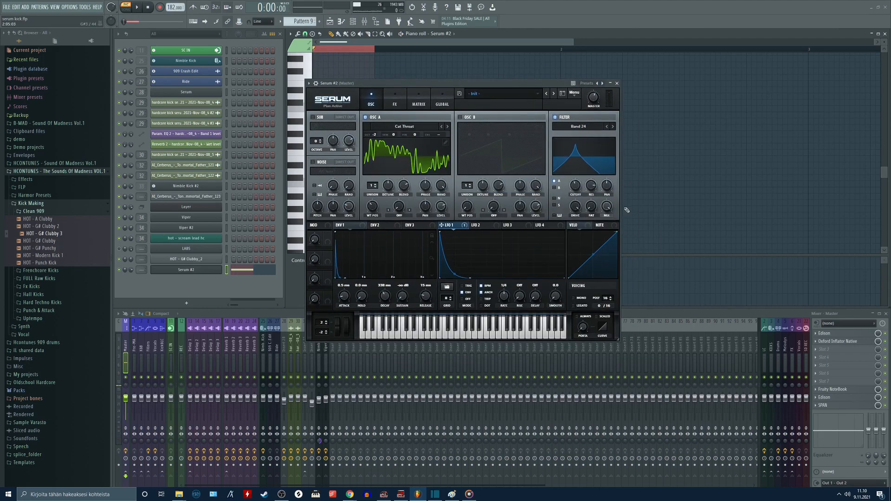
{"action": "key", "text": "space"}
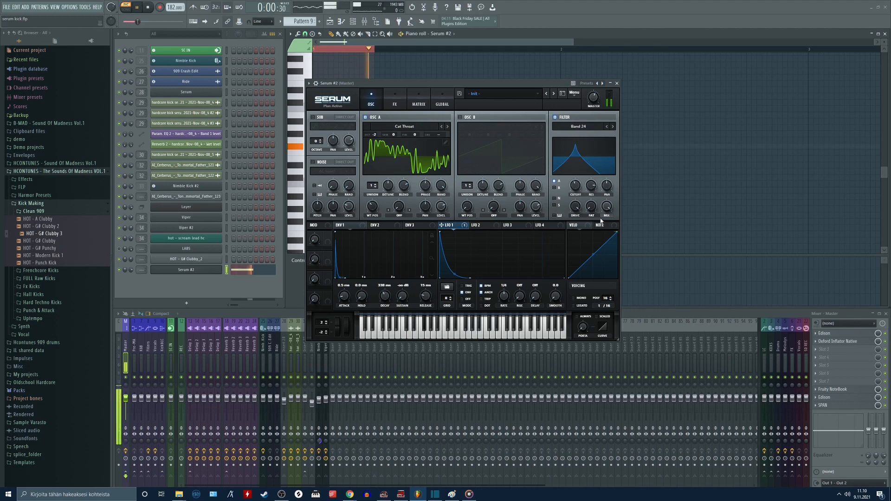
{"action": "key", "text": "space"}
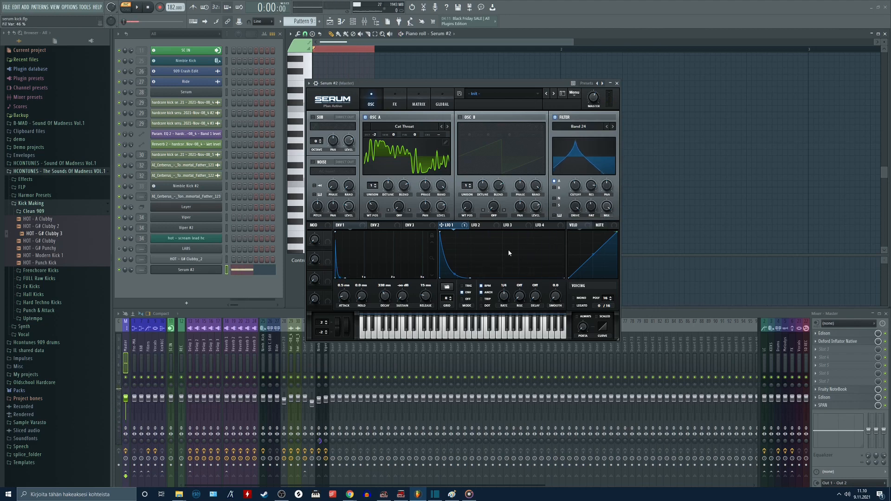
- Shape LFO 2 in ENV mode as a plateau with a steep drop, route it to the filter mix and play the note
{"action": "left_click", "coordinate": [490, 226]}
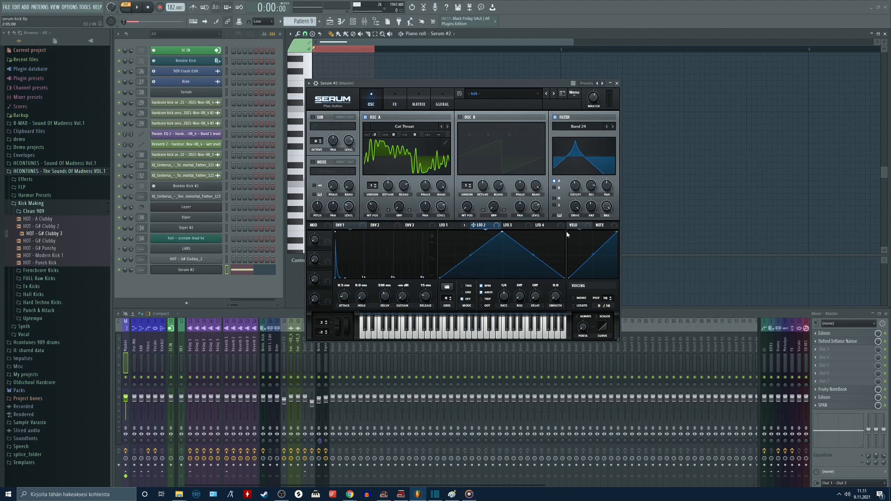
{"action": "left_click", "coordinate": [465, 293]}
{"action": "double_click", "coordinate": [477, 241]}
{"action": "left_click_drag", "start_coordinate": [477, 241], "coordinate": [479, 229]}
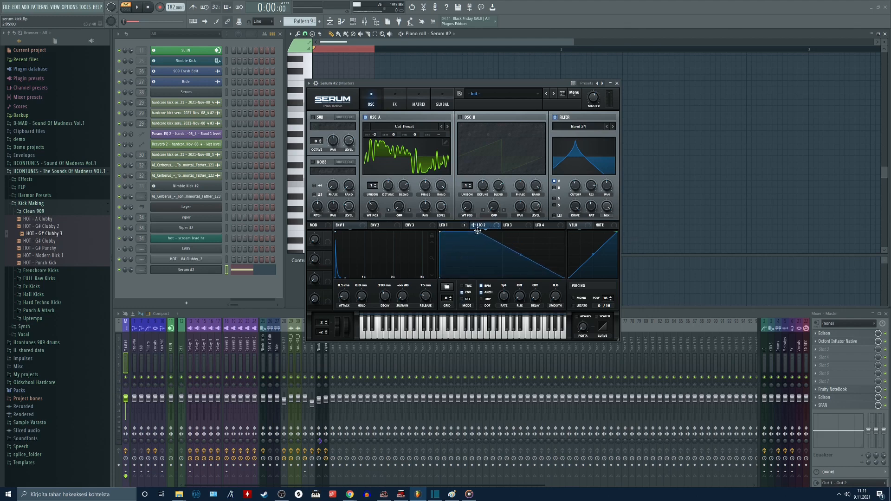
{"action": "double_click", "coordinate": [484, 271]}
{"action": "left_click_drag", "start_coordinate": [484, 271], "coordinate": [489, 291]}
{"action": "left_click_drag", "start_coordinate": [474, 225], "coordinate": [607, 209]}
{"action": "key", "text": "space"}
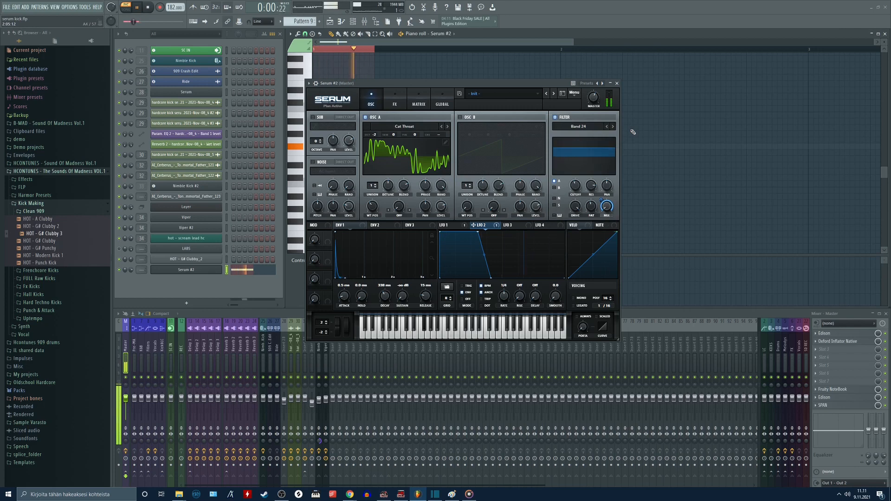
{"action": "key", "text": "space"}
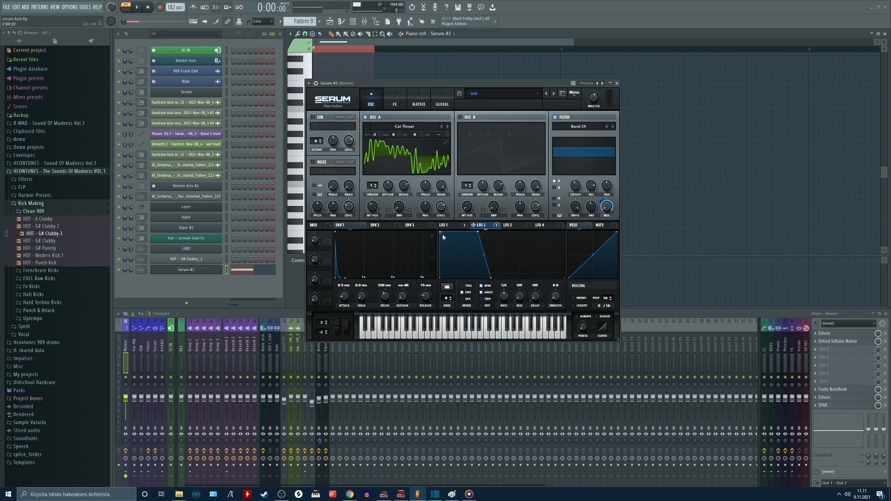
- Adjust oscillator A's wavetable position and the filter cutoff while playing the kick
{"action": "key", "text": "space"}
{"action": "key", "text": "space"}
{"action": "key", "text": "space"}
{"action": "left_click_drag", "start_coordinate": [372, 206], "coordinate": [374, 224]}
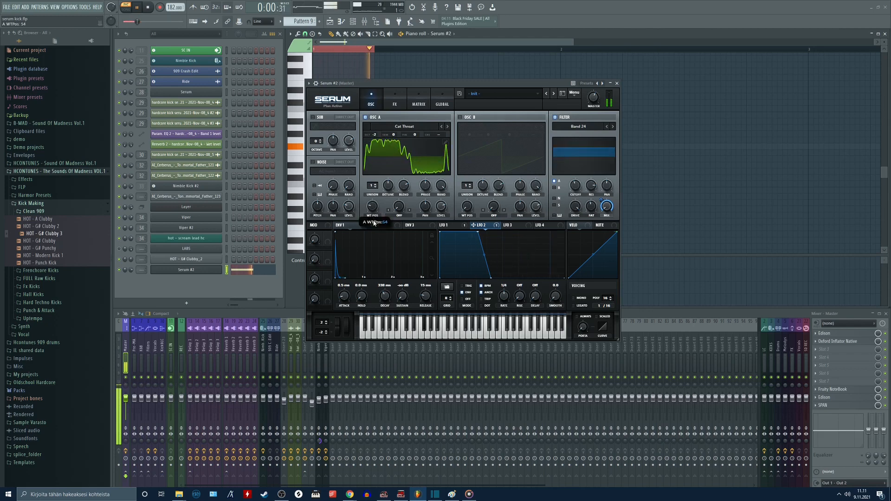
{"action": "mouse_move", "coordinate": [574, 190]}
{"action": "left_mouse_down"}
{"action": "mouse_move", "coordinate": [575, 179]}
{"action": "mouse_move", "coordinate": [579, 190]}
{"action": "left_mouse_up"}
{"action": "key", "text": "space"}
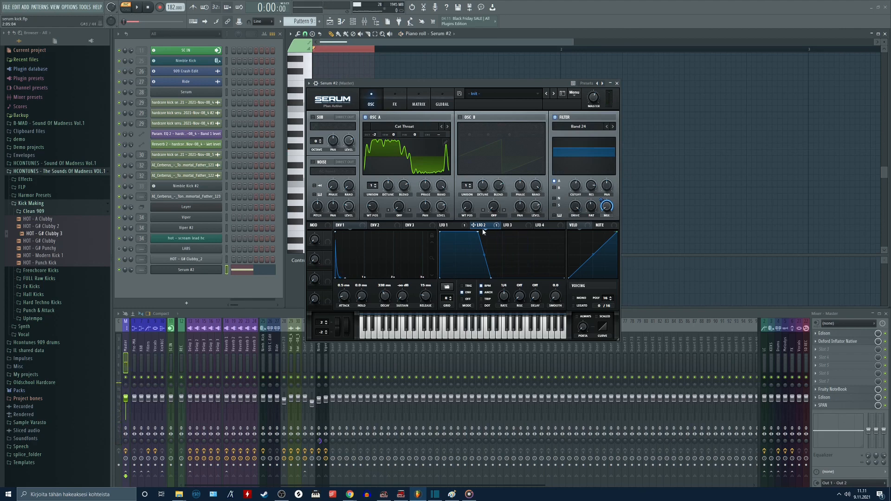
- Enable the EQ effect, place it ahead of the distortion, and set its low band to a peak shape with adjusted gain
{"action": "left_click", "coordinate": [395, 100]}
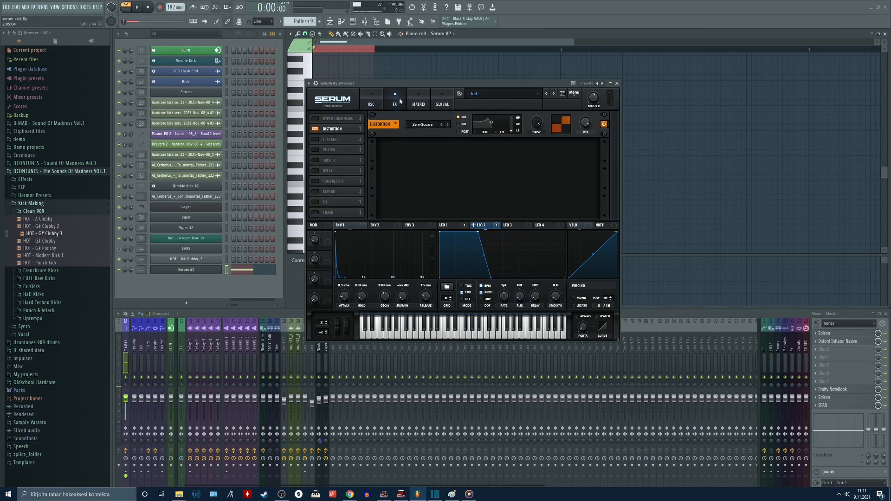
{"action": "left_click", "coordinate": [316, 202]}
{"action": "left_click_drag", "start_coordinate": [328, 205], "coordinate": [330, 127]}
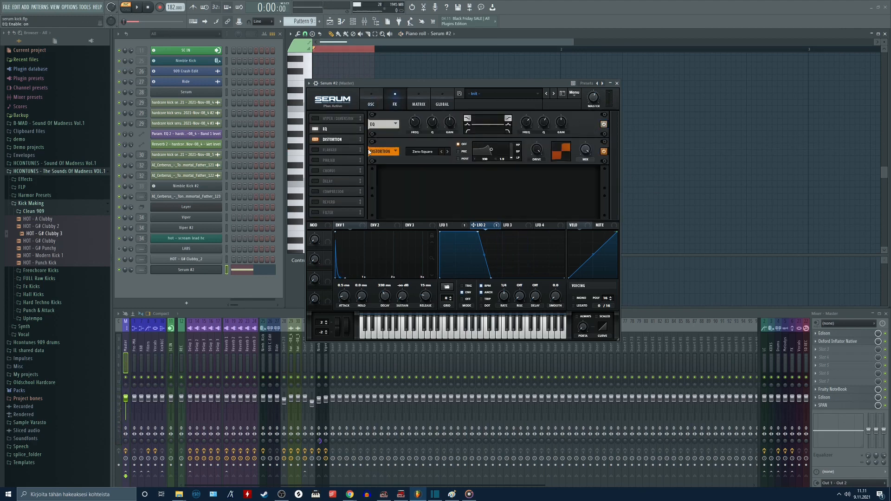
{"action": "left_click", "coordinate": [468, 125]}
{"action": "left_click_drag", "start_coordinate": [450, 123], "coordinate": [455, 129]}
- Route LFO 2 to the EQ low band's gain and tune the band's frequency while playing the kick
{"action": "left_click_drag", "start_coordinate": [473, 226], "coordinate": [449, 122]}
{"action": "key", "text": "space"}
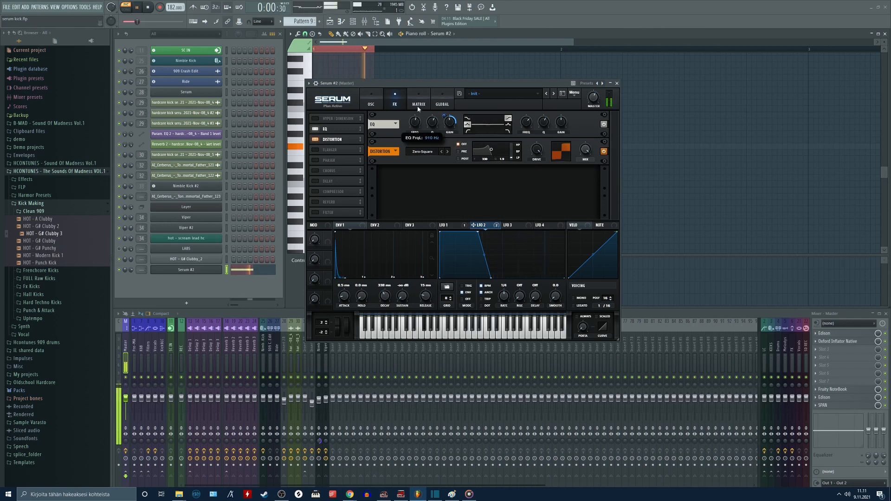
{"action": "key", "text": "space"}
{"action": "key", "text": "space"}
{"action": "left_click_drag", "start_coordinate": [417, 126], "coordinate": [417, 142]}
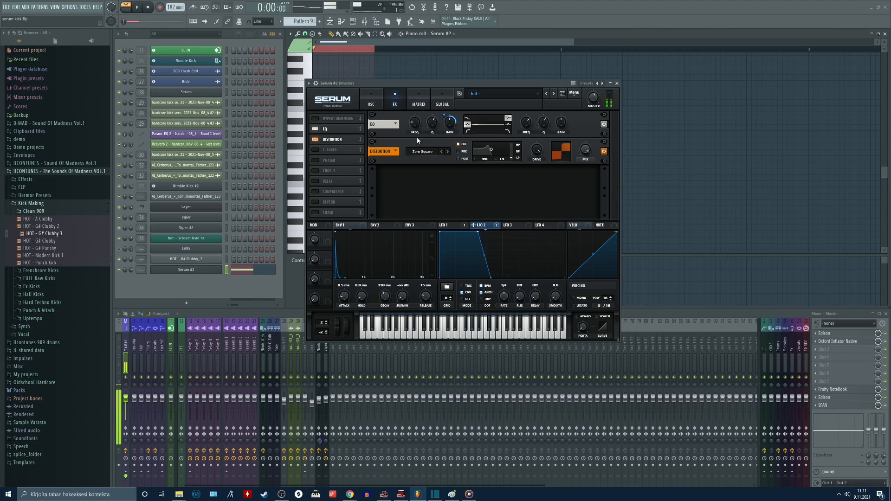
{"action": "key", "text": "space"}
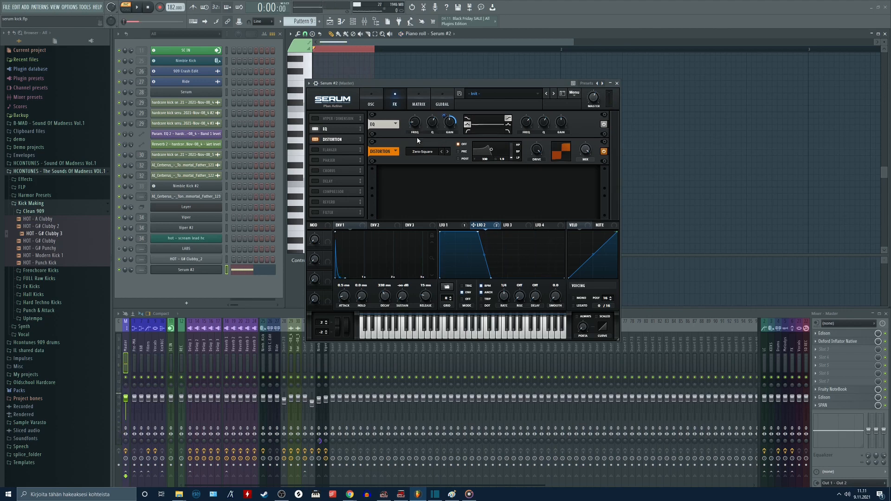
- Sweep oscillator A's wavetable position during playback to find a new kick character
{"action": "left_click_drag", "start_coordinate": [435, 85], "coordinate": [442, 107]}
{"action": "key", "text": "space"}
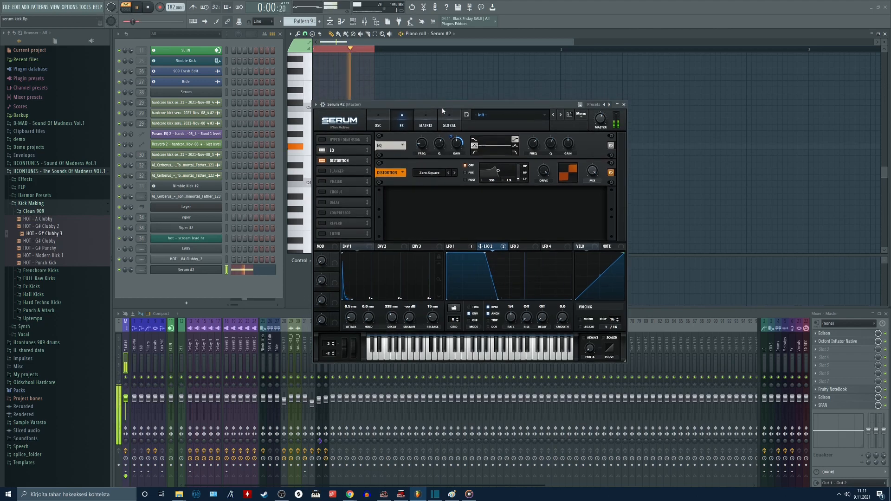
{"action": "left_click", "coordinate": [378, 122]}
{"action": "mouse_move", "coordinate": [378, 239]}
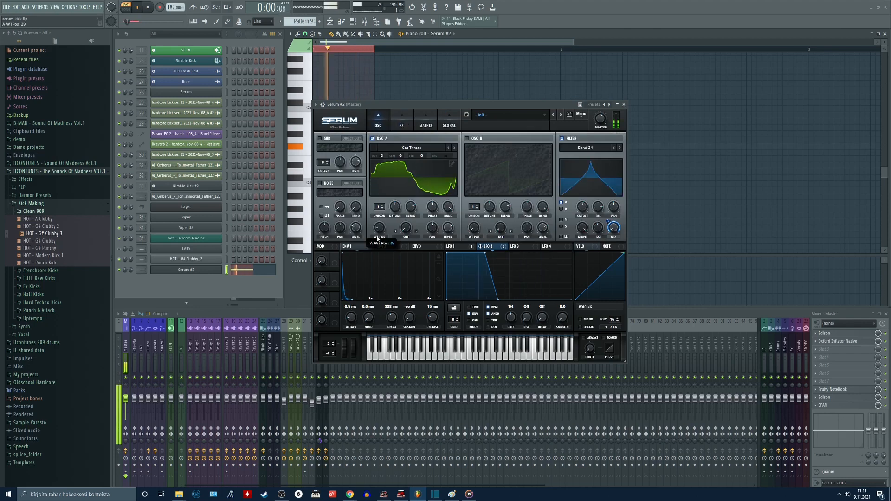
{"action": "mouse_move", "coordinate": [378, 239]}
{"action": "left_mouse_down"}
{"action": "mouse_move", "coordinate": [379, 214]}
{"action": "mouse_move", "coordinate": [379, 228]}
{"action": "left_mouse_up"}
{"action": "key", "text": "space"}
- Route LFO 3 to oscillator A's wavetable position and shape it in ENV mode with a low start and a steep rise, auditioning the result
{"action": "left_click", "coordinate": [519, 249]}
{"action": "left_click_drag", "start_coordinate": [520, 250], "coordinate": [379, 227]}
{"action": "left_click_drag", "start_coordinate": [510, 254], "coordinate": [574, 273]}
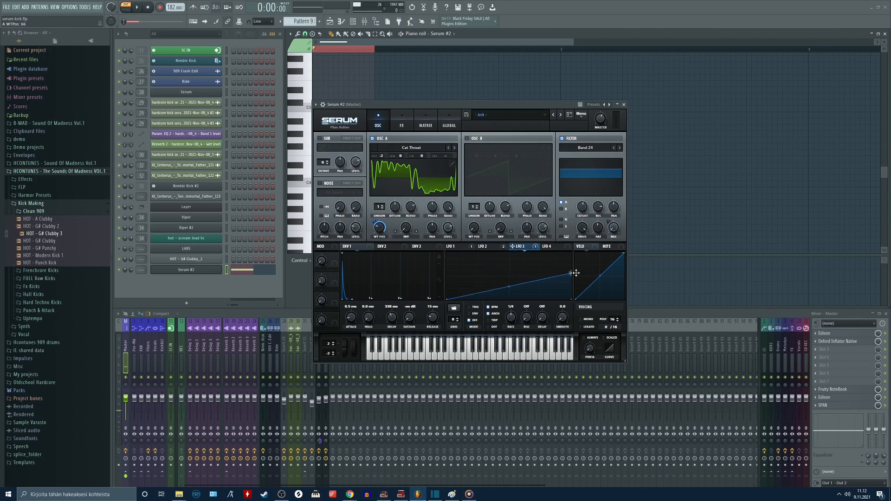
{"action": "left_click", "coordinate": [477, 314]}
{"action": "left_click_drag", "start_coordinate": [382, 227], "coordinate": [385, 254]}
{"action": "key", "text": "space"}
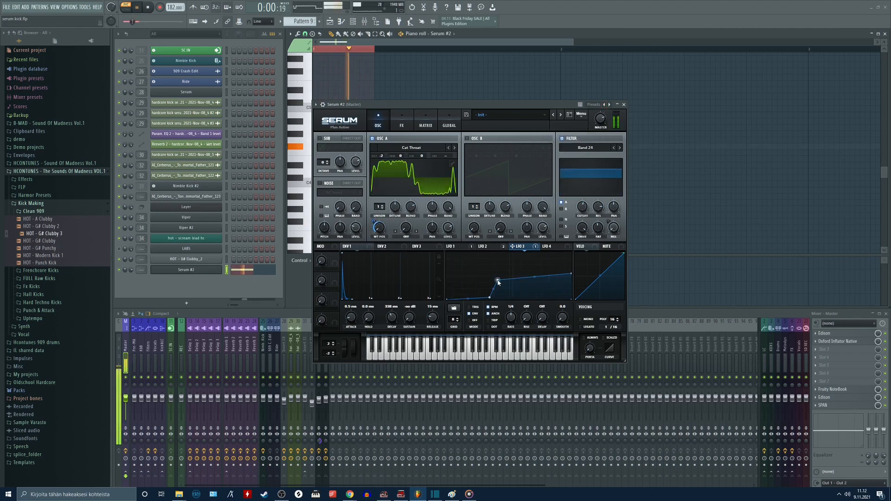
{"action": "key", "text": "space"}
{"action": "left_click_drag", "start_coordinate": [478, 105], "coordinate": [492, 109]}
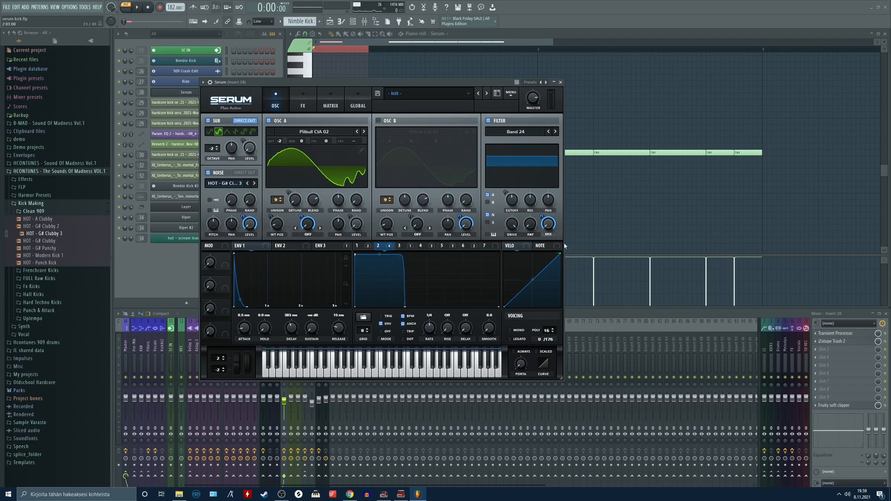
- Audition the finished Pitbull CJA 02 patch with and without the LFO modulation on its filter mix
{"action": "key", "text": "space"}
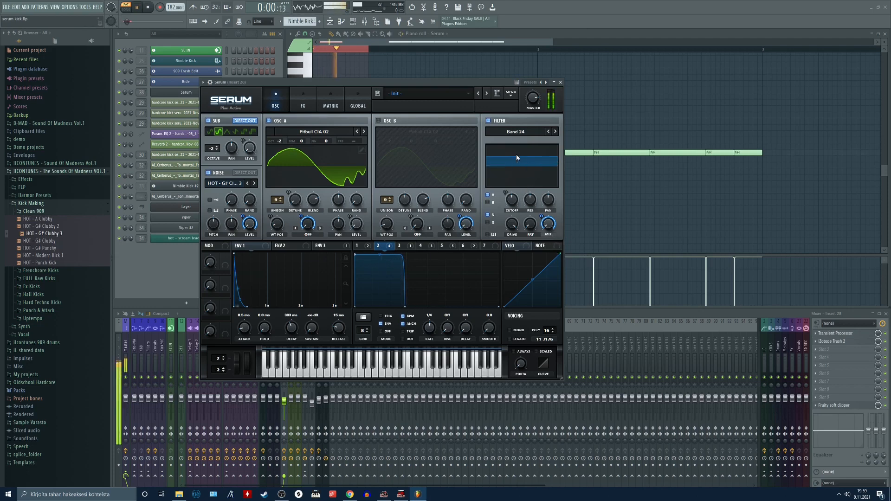
{"action": "key", "text": "space"}
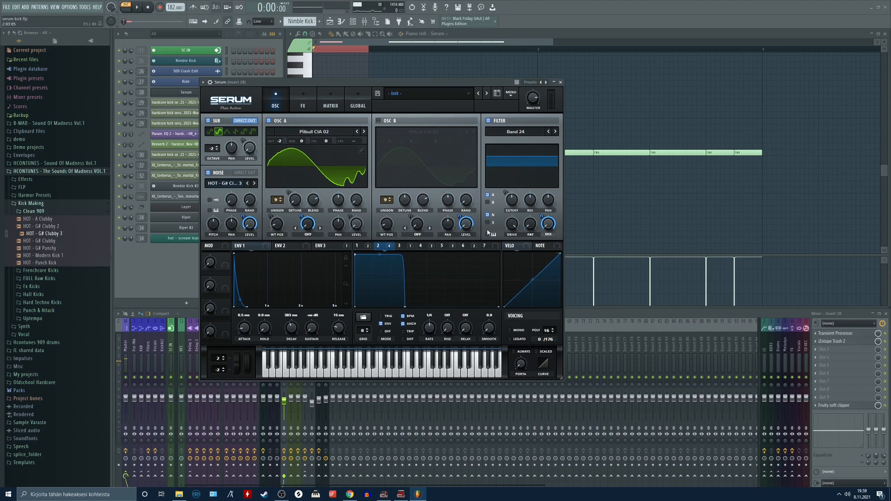
{"action": "key", "text": "space"}
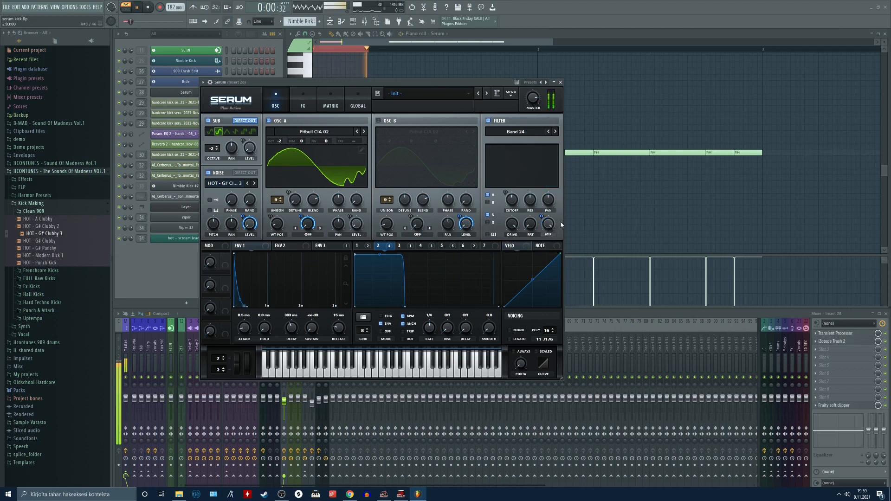
{"action": "key", "text": "space"}
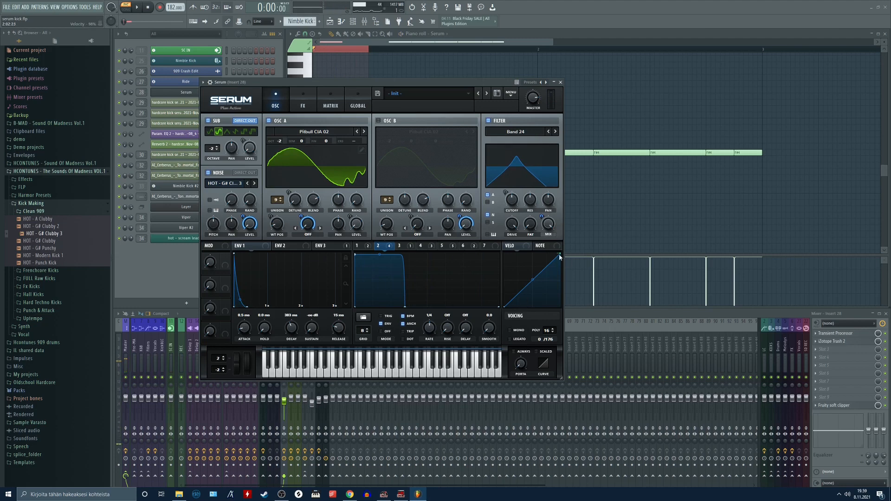
{"action": "left_click_drag", "start_coordinate": [548, 224], "coordinate": [550, 299]}
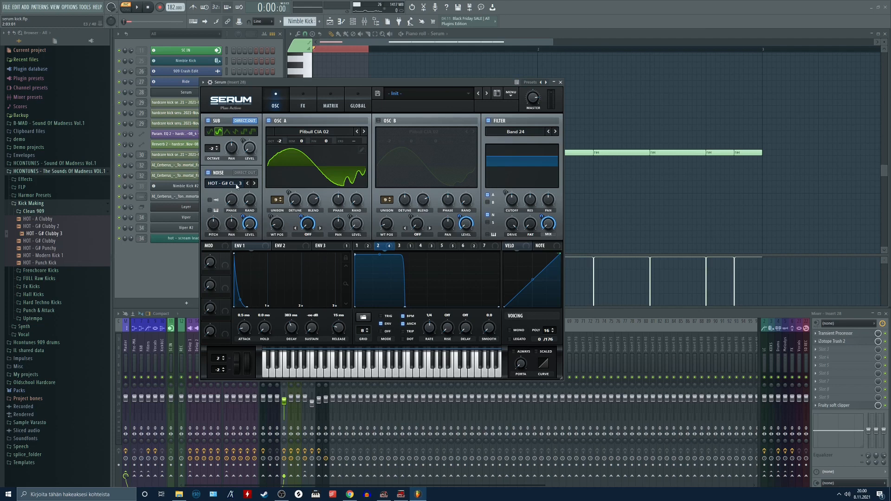
- Examine LFO 3's shape and browse oscillator A's wavetable library, checking the Biomorphic, Analog and PlugInGuru MegaWav Tables collections
{"action": "left_click", "coordinate": [400, 246]}
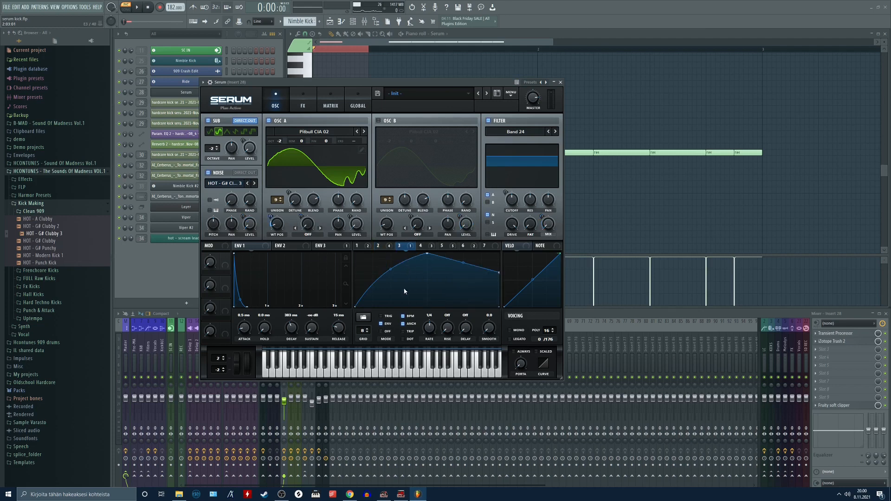
{"action": "left_click", "coordinate": [303, 133]}
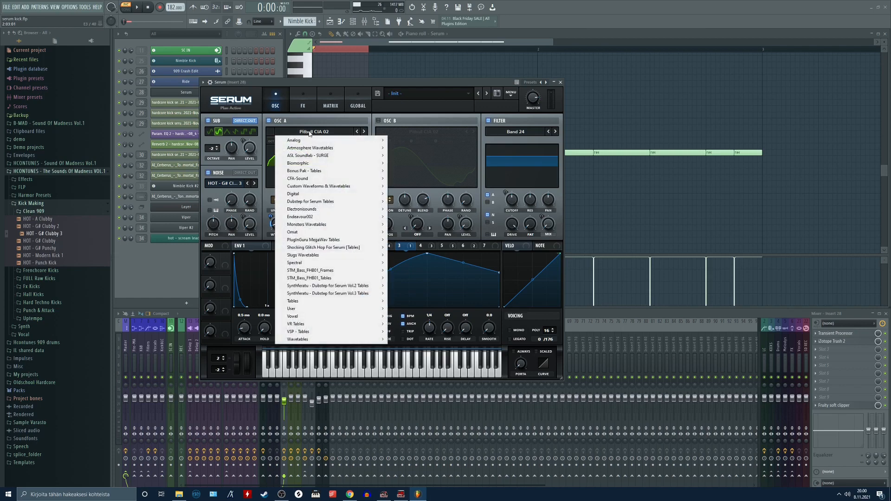
{"action": "left_click", "coordinate": [334, 86]}
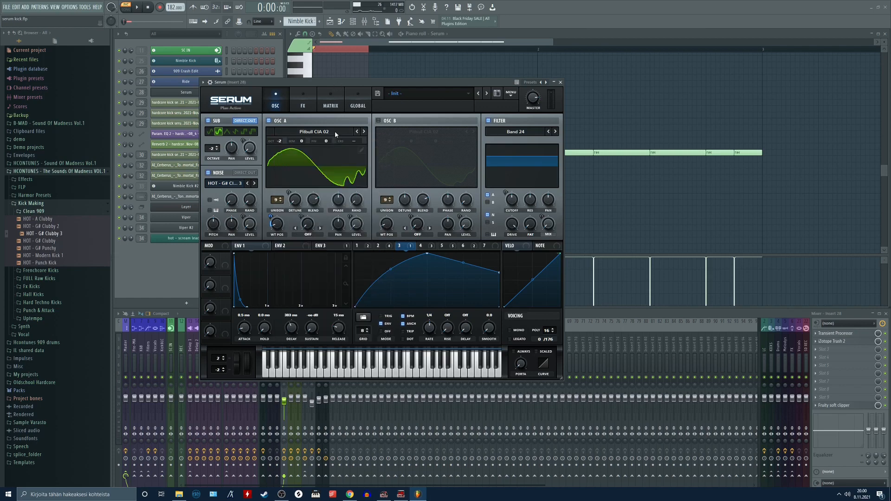
{"action": "left_click", "coordinate": [335, 130]}
{"action": "mouse_move", "coordinate": [345, 196]}
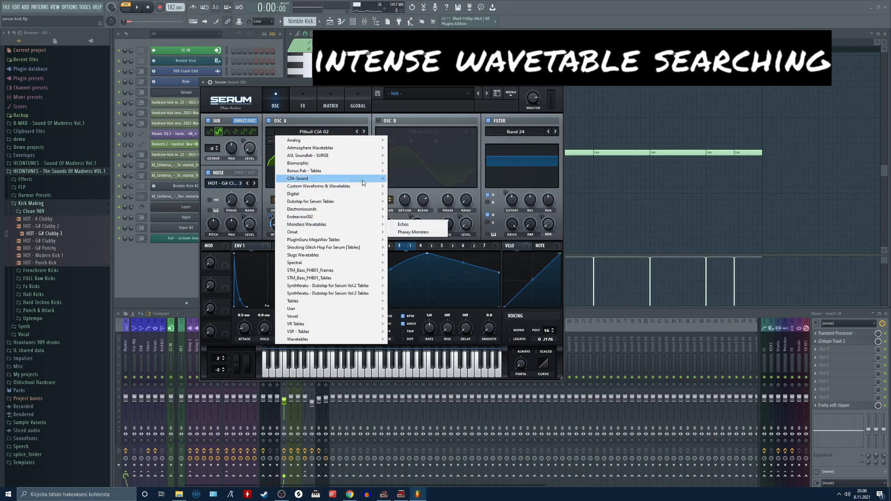
{"action": "mouse_move", "coordinate": [363, 174]}
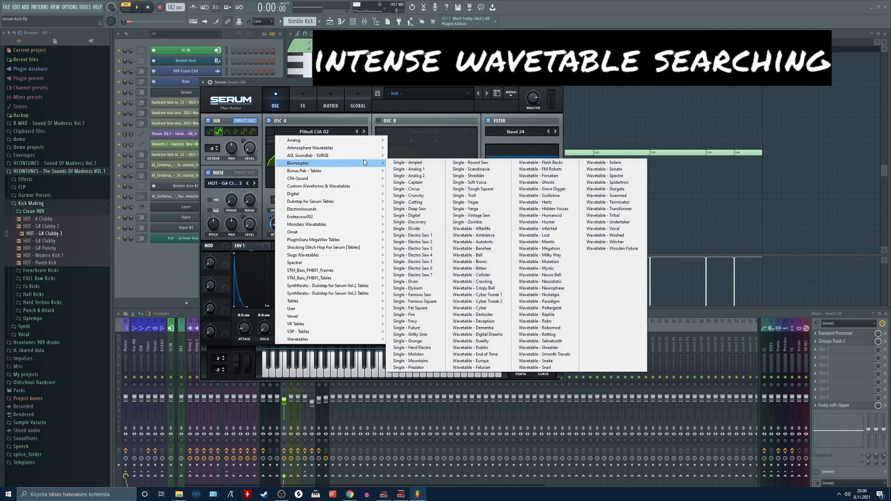
{"action": "mouse_move", "coordinate": [364, 150]}
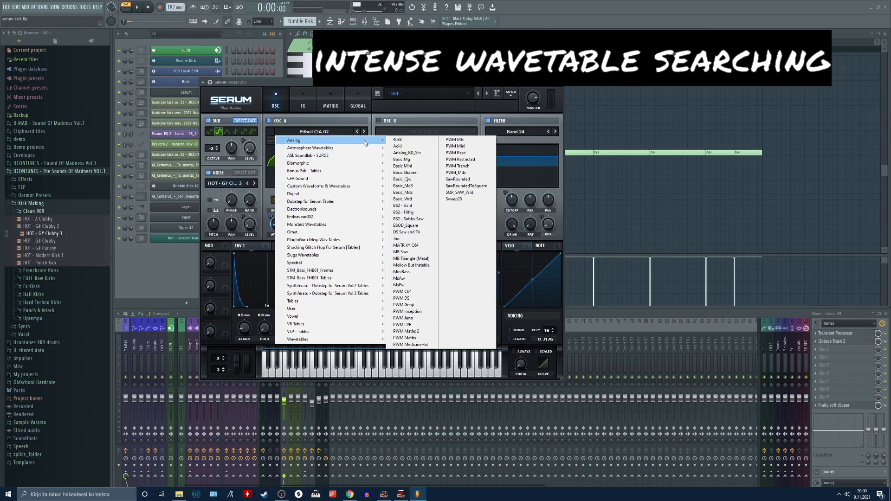
{"action": "mouse_move", "coordinate": [369, 240]}
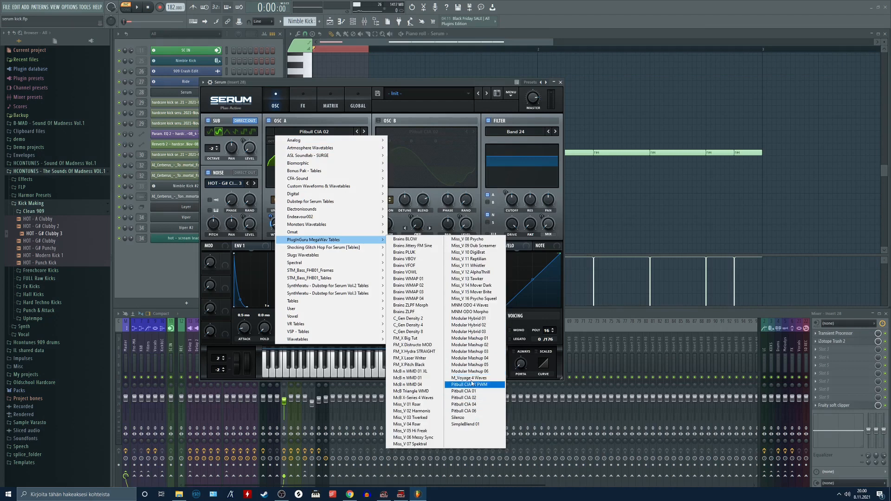
{"action": "left_click", "coordinate": [396, 83]}
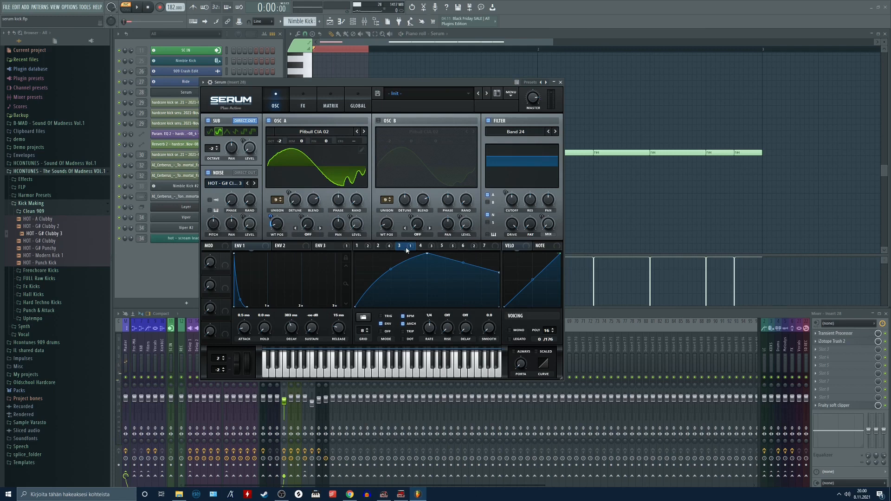
- Look over the effects chain, inspect LFO 4's modulation of oscillator A and sub level, and audition the kick
{"action": "left_click", "coordinate": [302, 105]}
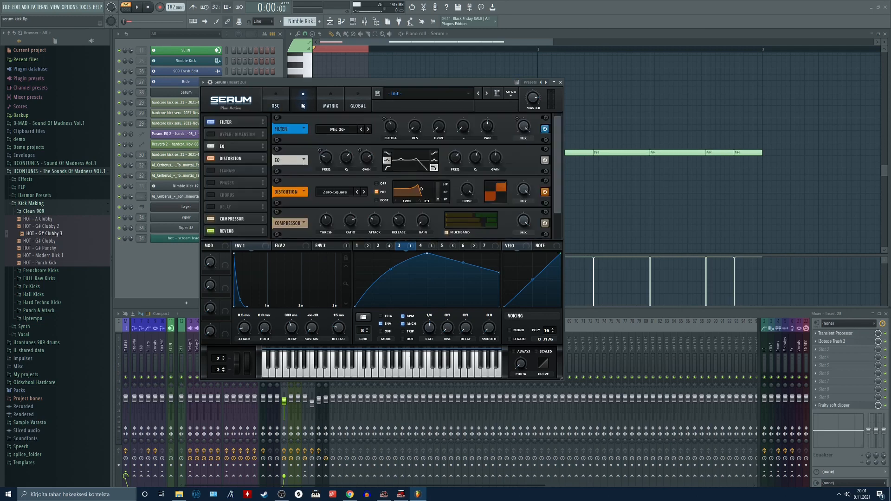
{"action": "scroll", "coordinate": [561, 216], "scroll_direction": "down", "scroll_amount": 1}
{"action": "scroll", "coordinate": [562, 214], "scroll_direction": "up", "scroll_amount": 1}
{"action": "left_click", "coordinate": [282, 107]}
{"action": "left_click", "coordinate": [422, 247]}
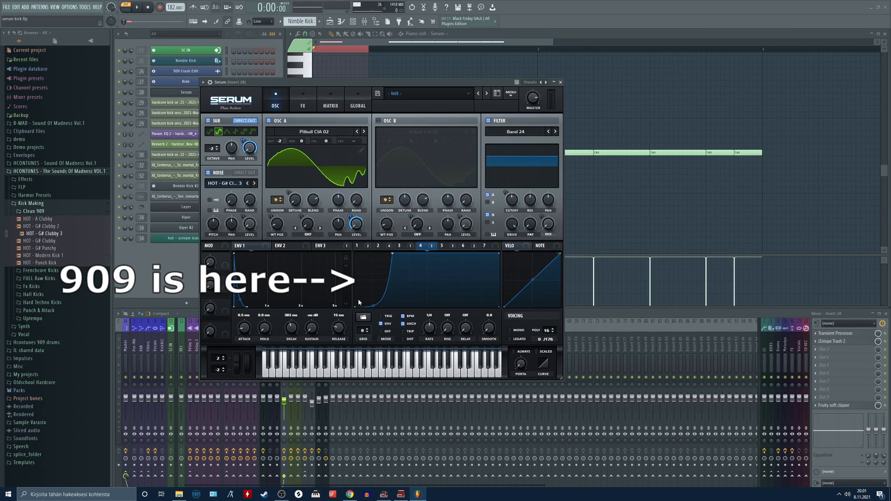
{"action": "key", "text": "space"}
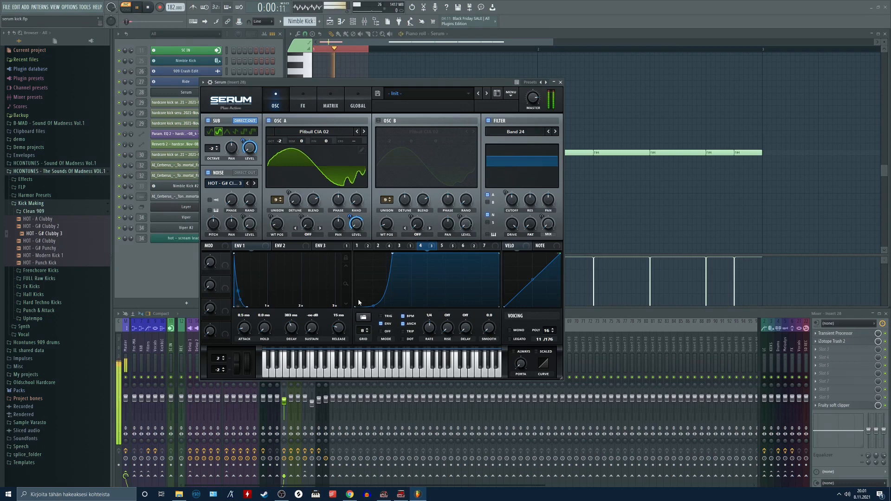
{"action": "key", "text": "space"}
- Inspect LFO 5's shape and audition its modulation of the Band 24 filter cutoff
{"action": "left_click", "coordinate": [442, 245]}
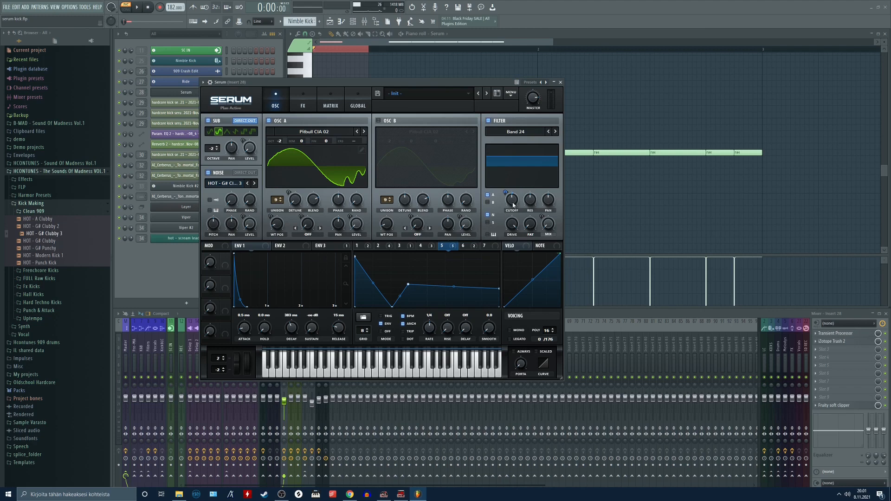
{"action": "mouse_move", "coordinate": [514, 205]}
{"action": "key", "text": "space"}
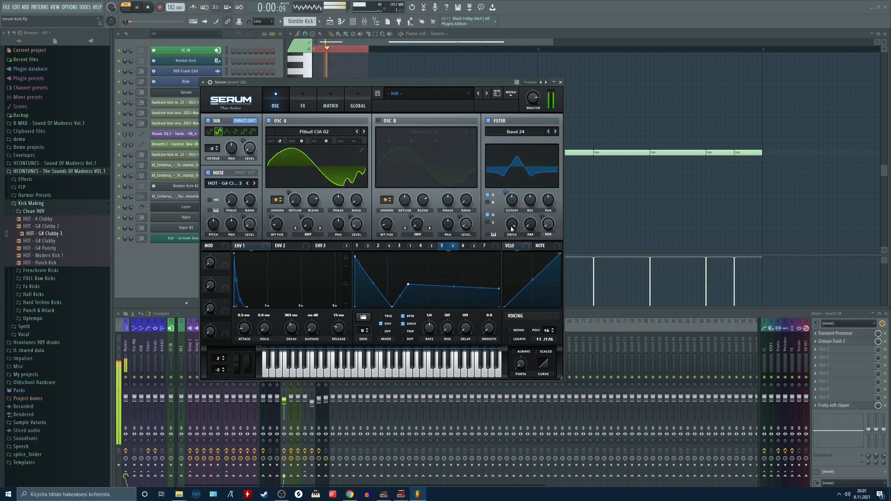
{"action": "key", "text": "space"}
- Audition LFO 5's modulation of the EQ low-band frequency and reverb mix in the effects chain
{"action": "left_click", "coordinate": [304, 102]}
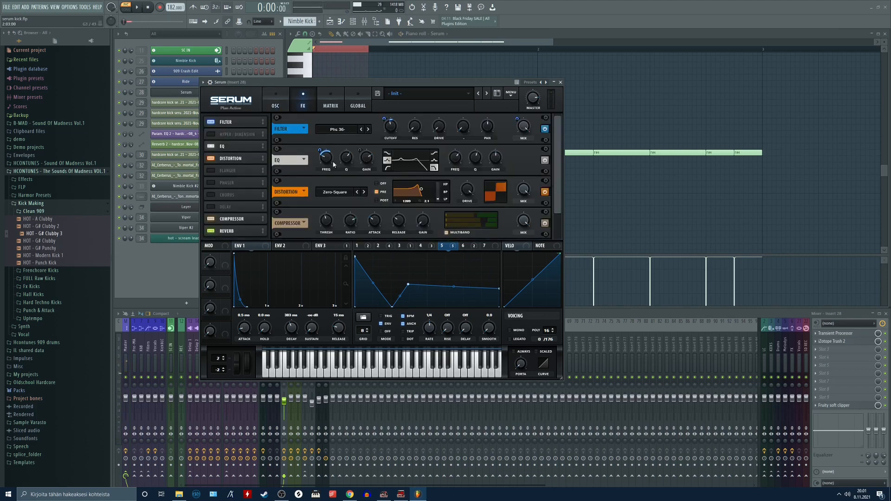
{"action": "key", "text": "space"}
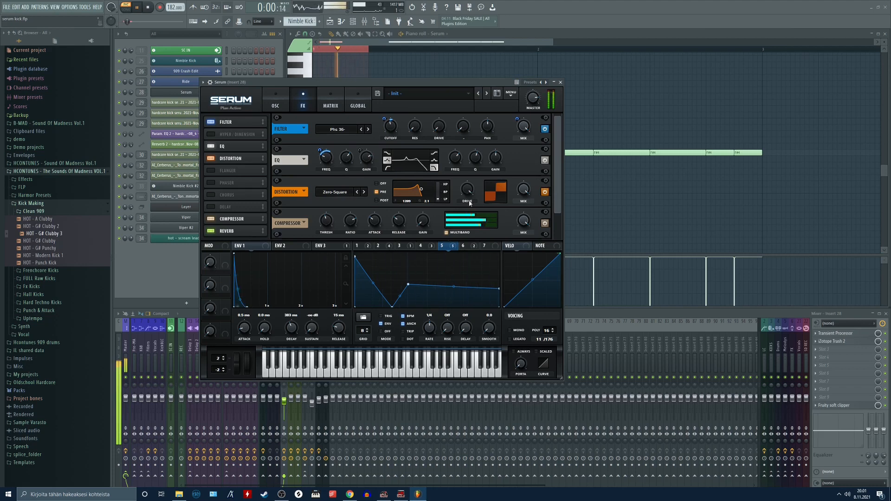
{"action": "key", "text": "space"}
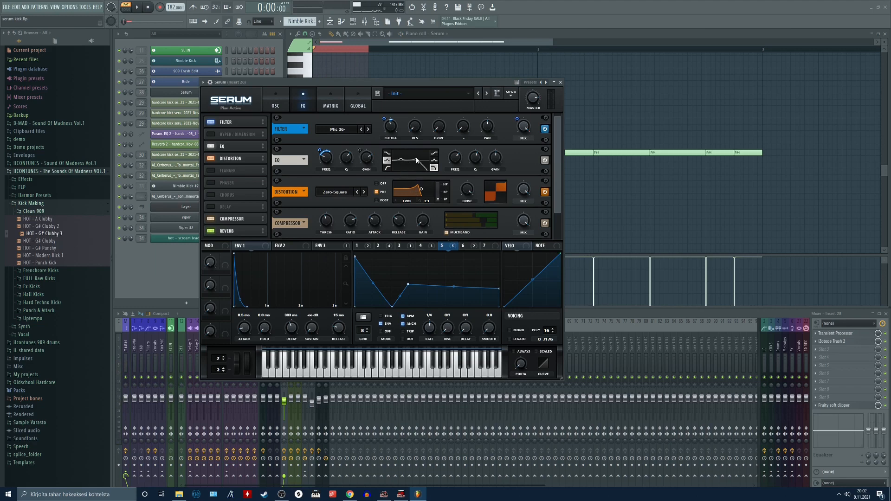
{"action": "key", "text": "space"}
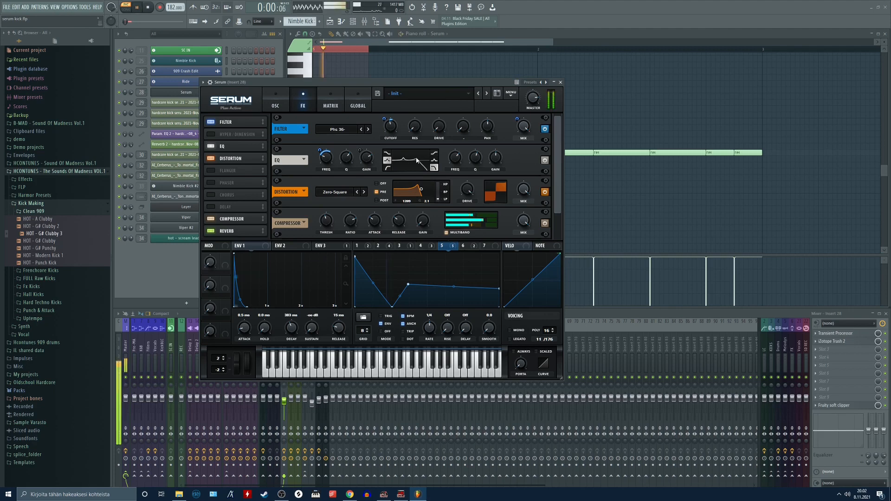
{"action": "scroll", "coordinate": [557, 199], "scroll_direction": "down", "scroll_amount": 1}
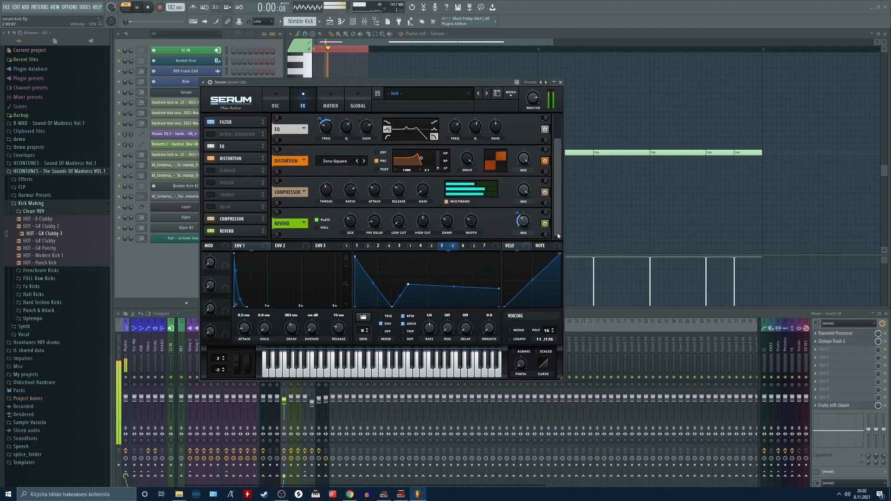
{"action": "key", "text": "space"}
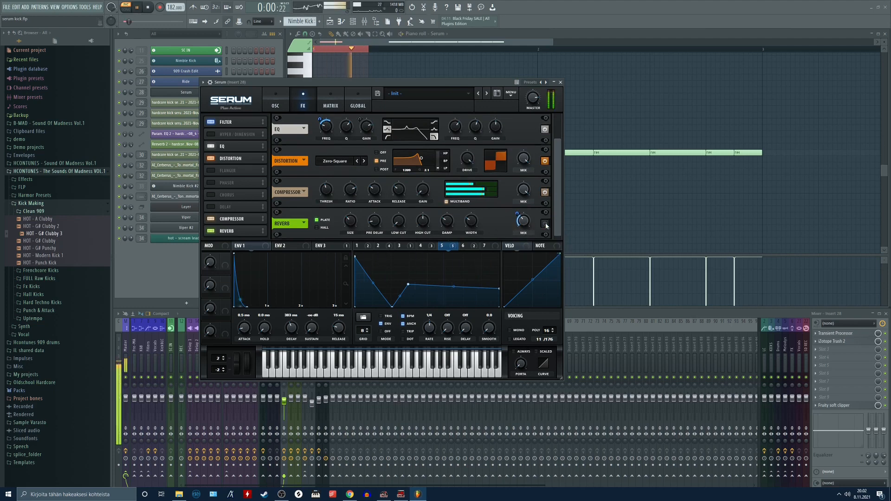
{"action": "left_click_drag", "start_coordinate": [563, 235], "coordinate": [558, 204]}
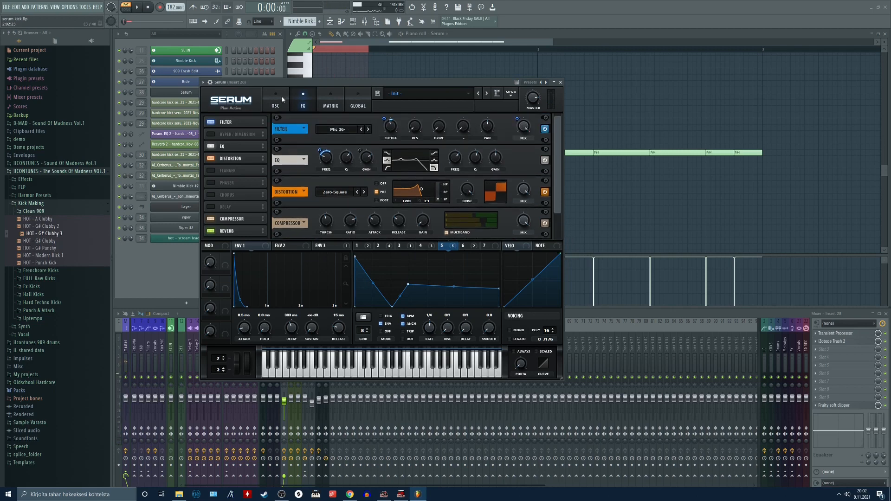
- Inspect LFO 6's shape and its detune routing on oscillator A, and show the global unison settings
{"action": "left_click", "coordinate": [282, 99]}
{"action": "left_click", "coordinate": [465, 245]}
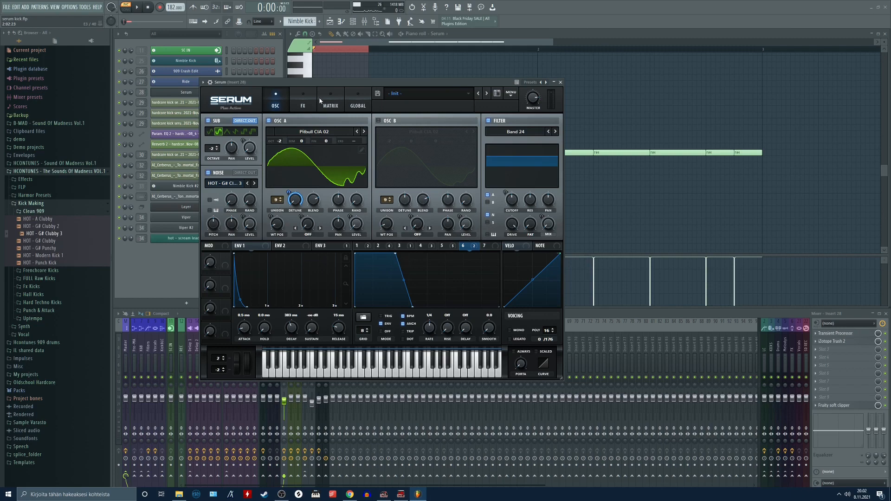
{"action": "left_click_drag", "start_coordinate": [314, 84], "coordinate": [351, 122]}
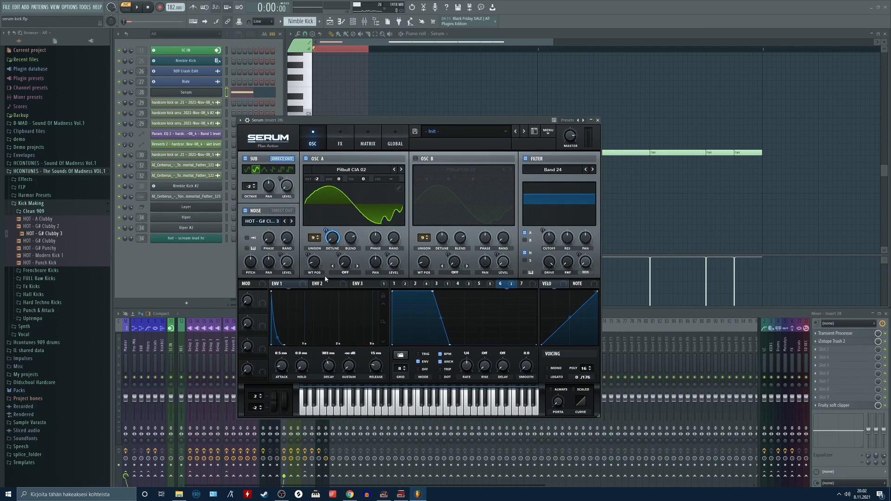
{"action": "left_click", "coordinate": [390, 144]}
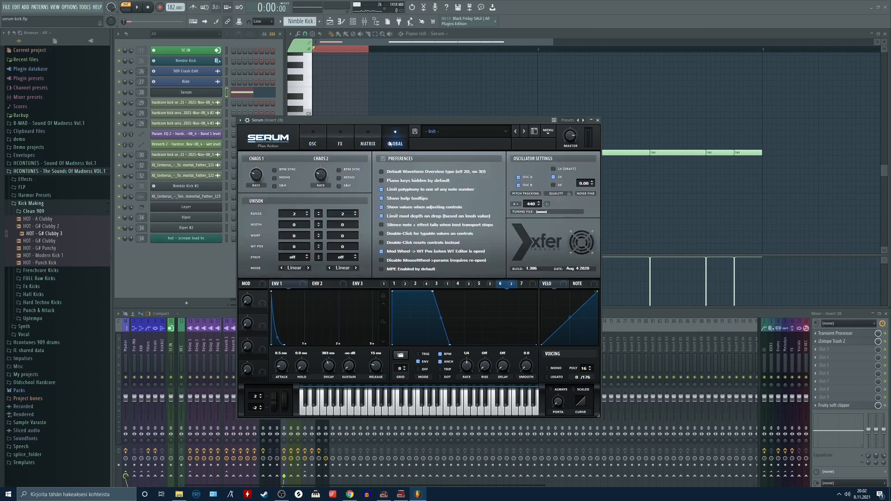
{"action": "left_click_drag", "start_coordinate": [388, 120], "coordinate": [422, 87]}
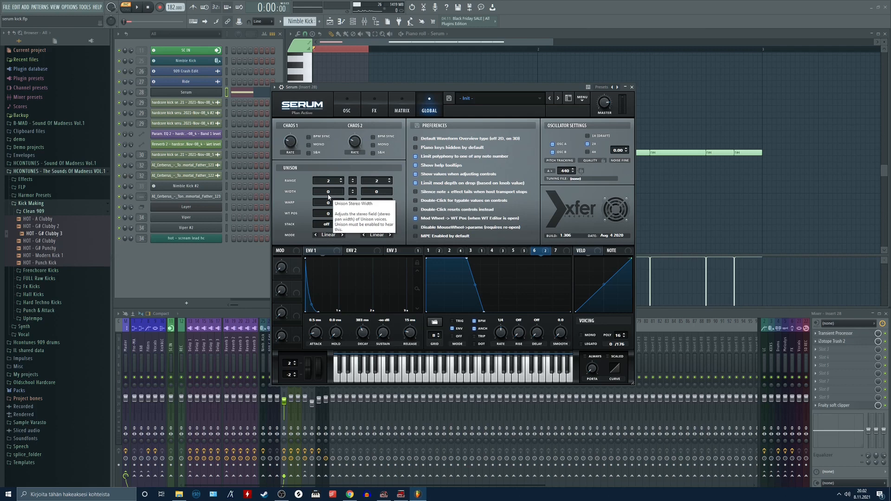
- Try different unison widths for oscillator A while the kick plays, ending at 0
{"action": "key", "text": "space"}
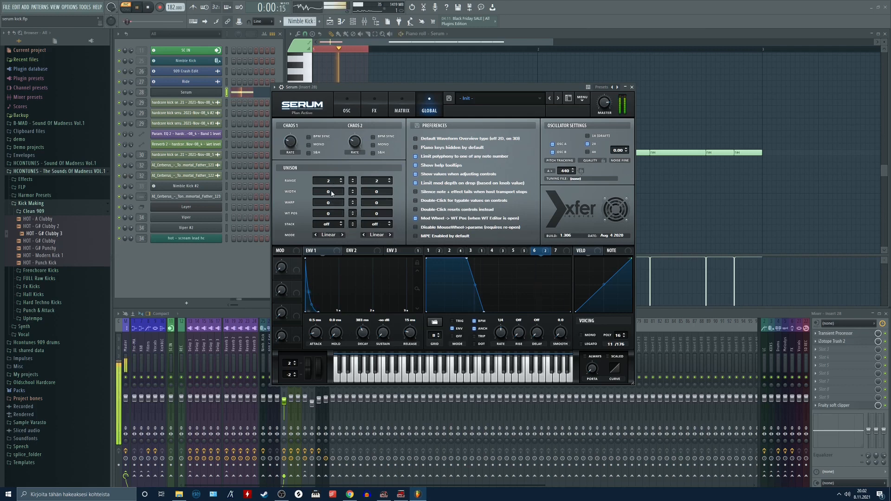
{"action": "mouse_move", "coordinate": [331, 195]}
{"action": "left_mouse_down"}
{"action": "mouse_move", "coordinate": [343, 131]}
{"action": "mouse_move", "coordinate": [339, 205]}
{"action": "left_mouse_up"}
{"action": "key", "text": "space"}
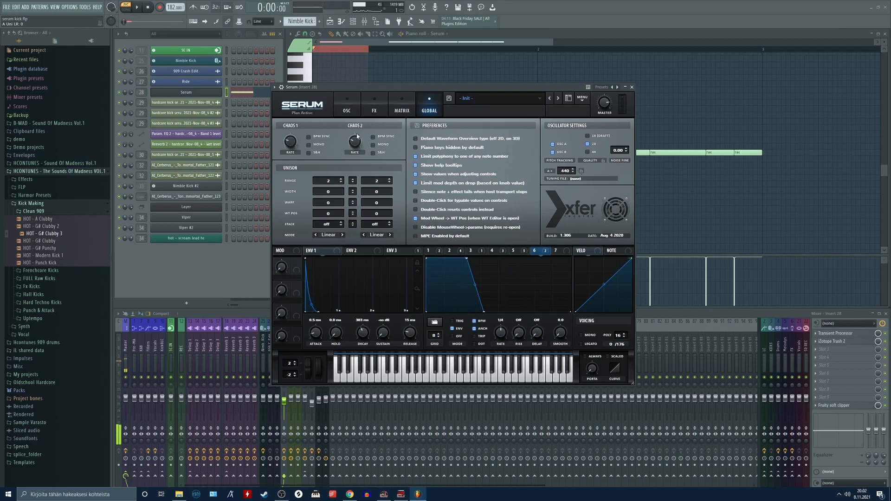
{"action": "left_click_drag", "start_coordinate": [365, 92], "coordinate": [370, 112]}
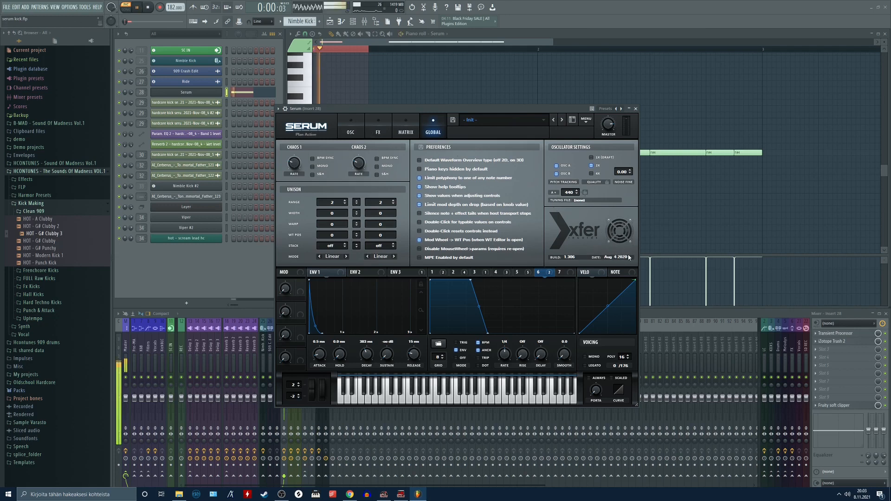
- Audition LFO 6's modulation of oscillator A's unison detune during playback
{"action": "left_click", "coordinate": [351, 130]}
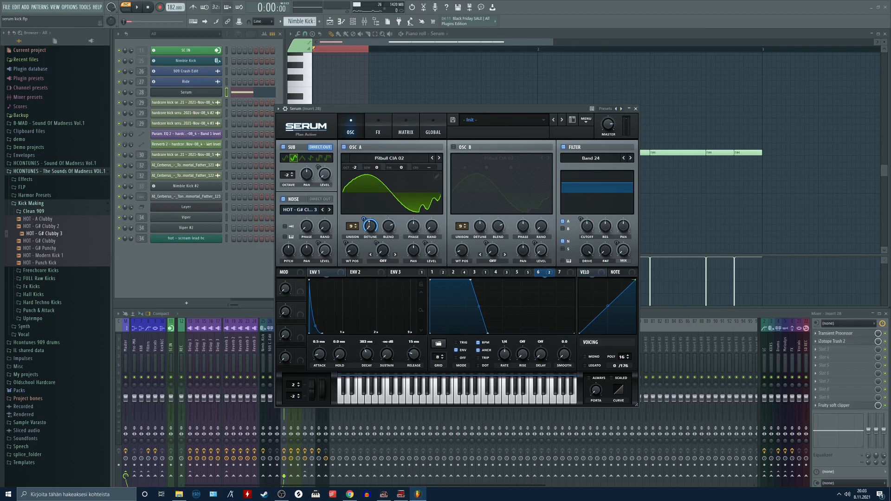
{"action": "key", "text": "space"}
{"action": "left_click_drag", "start_coordinate": [364, 221], "coordinate": [379, 137]}
{"action": "key", "text": "space"}
- Locate LFO 6's CompMB H routing in the modulation matrix and audition the multiband compressor in the effects chain
{"action": "left_click", "coordinate": [374, 130]}
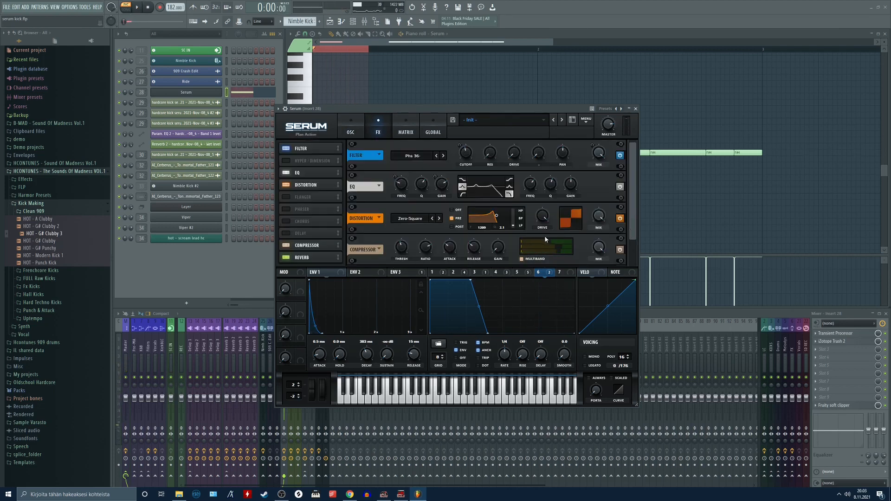
{"action": "left_click", "coordinate": [407, 131]}
{"action": "left_click_drag", "start_coordinate": [632, 175], "coordinate": [635, 206]}
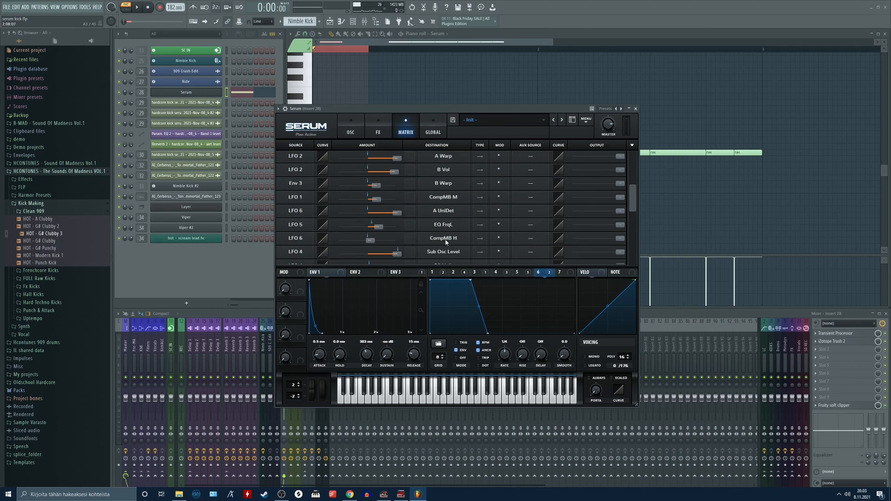
{"action": "left_click", "coordinate": [378, 126]}
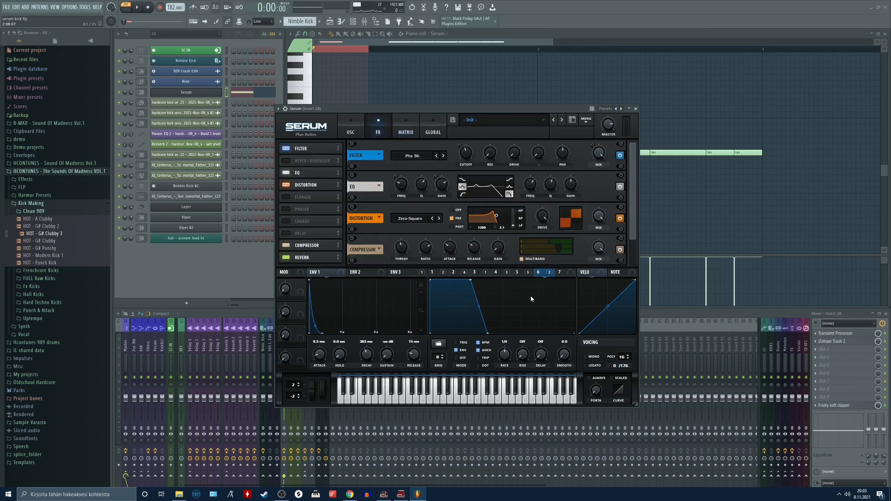
{"action": "left_click_drag", "start_coordinate": [554, 252], "coordinate": [547, 277]}
{"action": "key", "text": "space"}
{"action": "key", "text": "space"}
{"action": "key", "text": "space"}
- Try varying the LFO 6 to CompMB H modulation amount in the matrix while the kick plays
{"action": "left_click", "coordinate": [407, 130]}
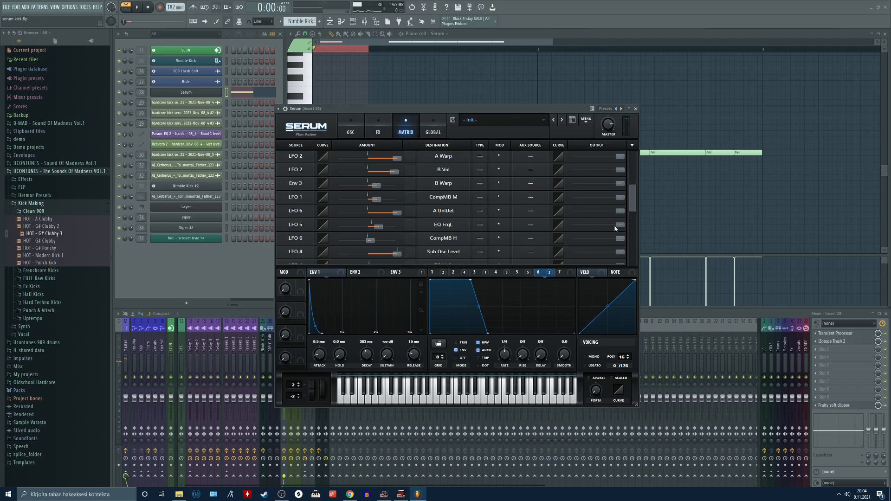
{"action": "mouse_move", "coordinate": [634, 205]}
{"action": "left_mouse_down"}
{"action": "mouse_move", "coordinate": [635, 228]}
{"action": "mouse_move", "coordinate": [637, 212]}
{"action": "left_mouse_up"}
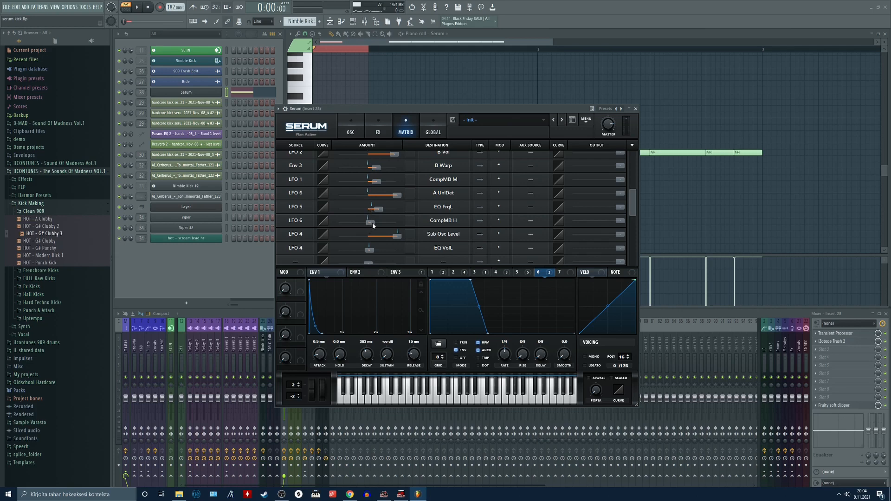
{"action": "key", "text": "space"}
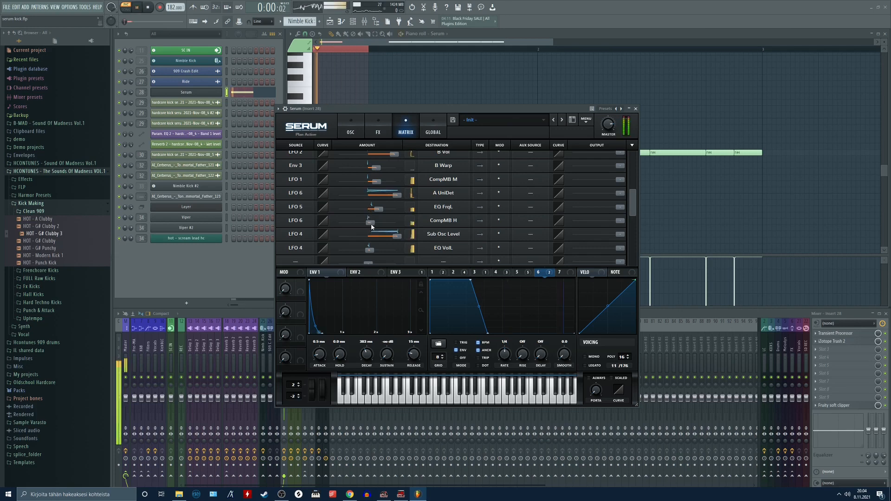
{"action": "left_click_drag", "start_coordinate": [373, 226], "coordinate": [377, 232]}
{"action": "key", "text": "space"}
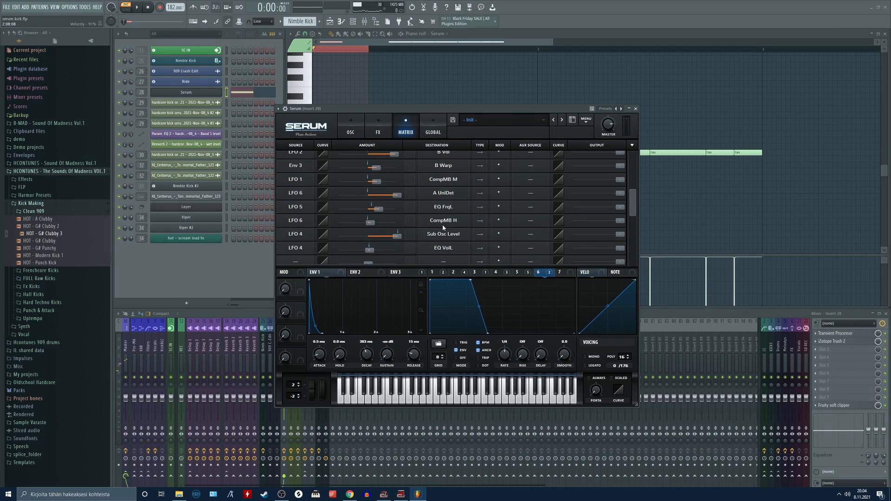
- Try varying the LFO 1 to CompMB M modulation amount in the matrix while the kick plays, and restore it
{"action": "scroll", "coordinate": [633, 206], "scroll_direction": "up", "scroll_amount": 2}
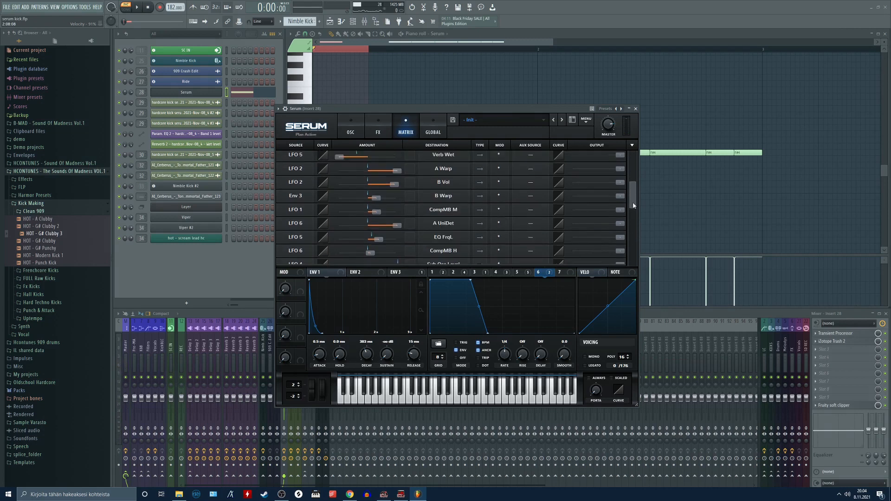
{"action": "key", "text": "space"}
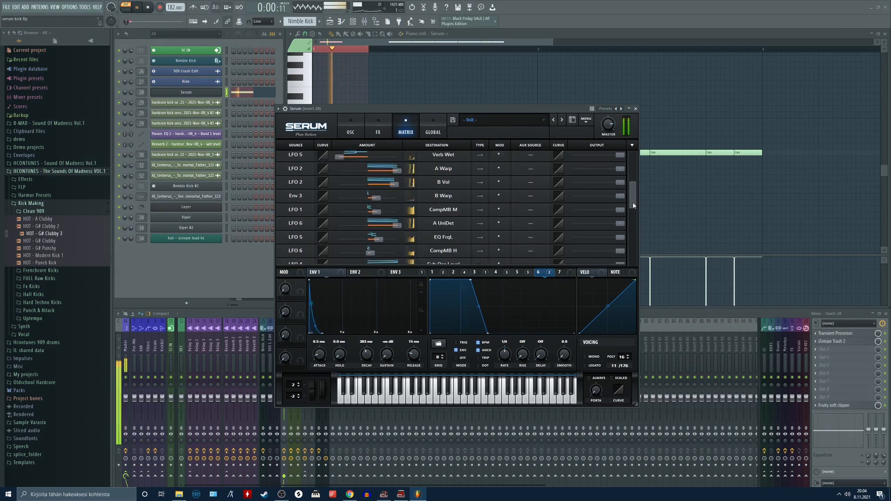
{"action": "key", "text": "space"}
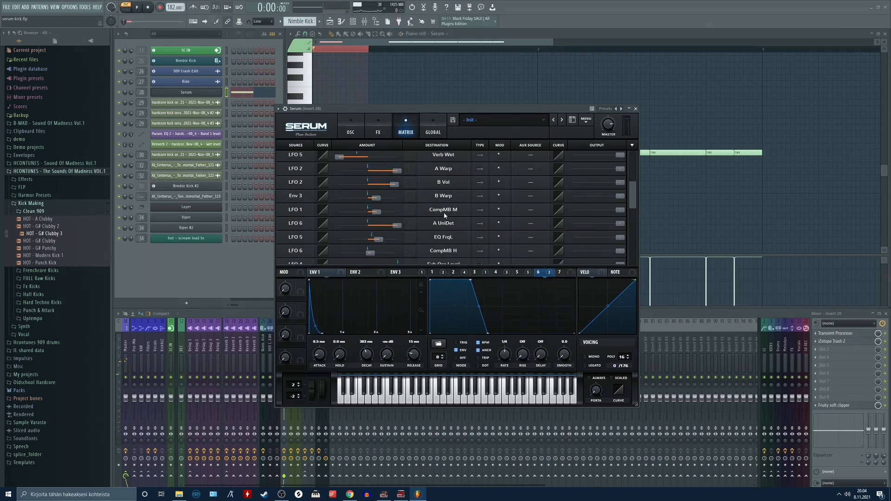
{"action": "key", "text": "space"}
{"action": "mouse_move", "coordinate": [376, 212]}
{"action": "left_mouse_down"}
{"action": "mouse_move", "coordinate": [402, 213]}
{"action": "mouse_move", "coordinate": [383, 215]}
{"action": "left_mouse_up"}
{"action": "key", "text": "space"}
{"action": "left_click", "coordinate": [437, 273]}
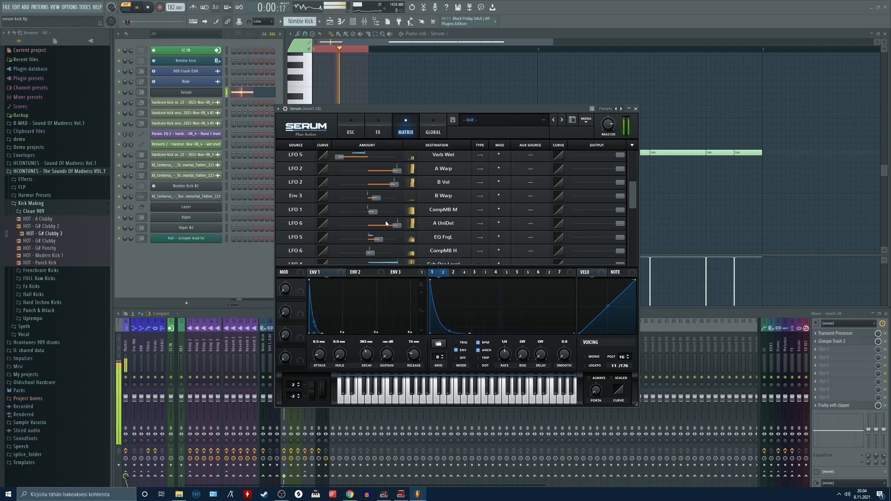
{"action": "mouse_move", "coordinate": [373, 212]}
{"action": "left_mouse_down"}
{"action": "mouse_move", "coordinate": [402, 211]}
{"action": "mouse_move", "coordinate": [376, 217]}
{"action": "left_mouse_up"}
{"action": "key", "text": "space"}
{"action": "key", "text": "space"}
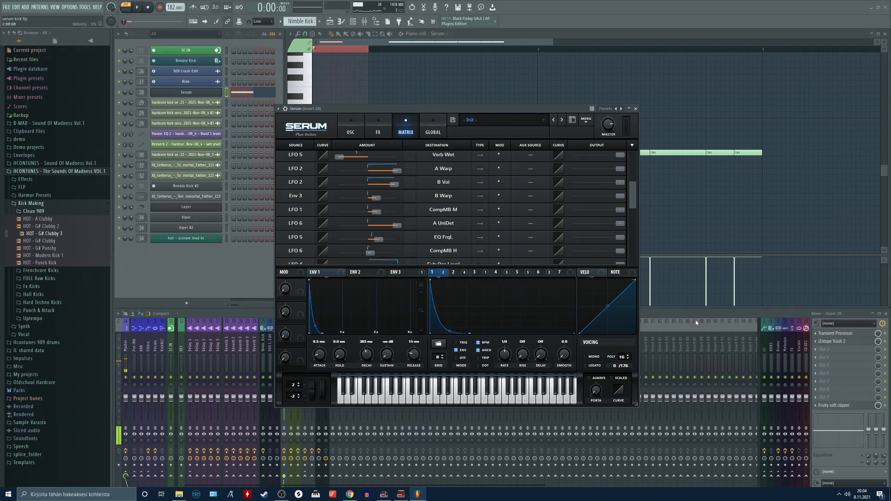
- Close Serum, clear the piano roll's time selection, lengthen the first kick note to about two beats and play it
{"action": "left_click", "coordinate": [351, 130]}
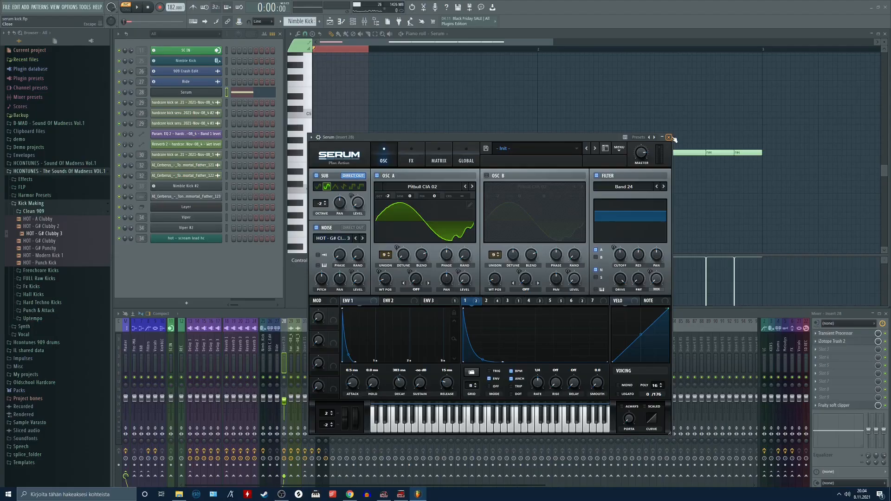
{"action": "key", "text": "Escape"}
{"action": "scroll", "coordinate": [366, 186], "scroll_direction": "up", "scroll_amount": 2}
{"action": "scroll", "coordinate": [356, 75], "scroll_direction": "up", "scroll_amount": 1}
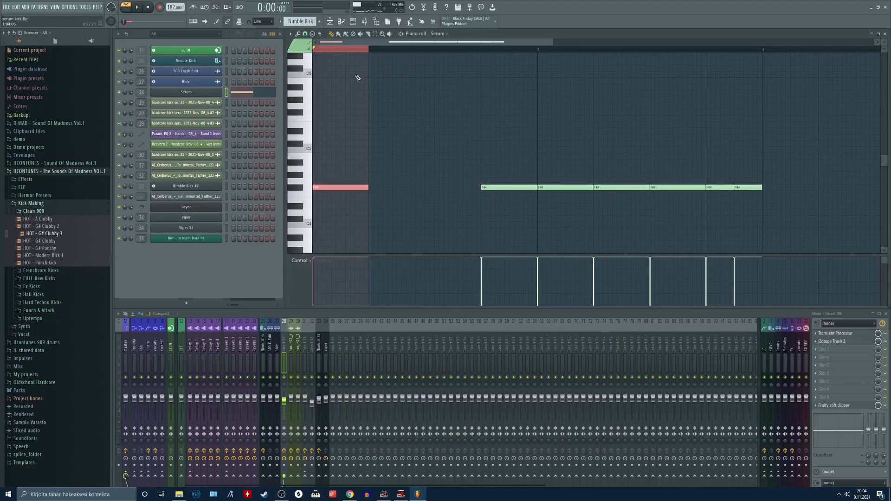
{"action": "right_click", "coordinate": [319, 50]}
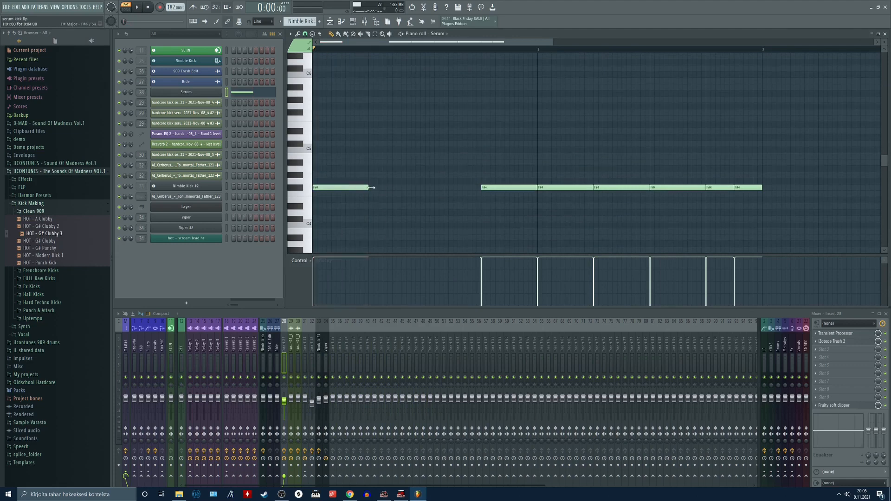
{"action": "left_click_drag", "start_coordinate": [371, 187], "coordinate": [425, 188]}
{"action": "key", "text": "space"}
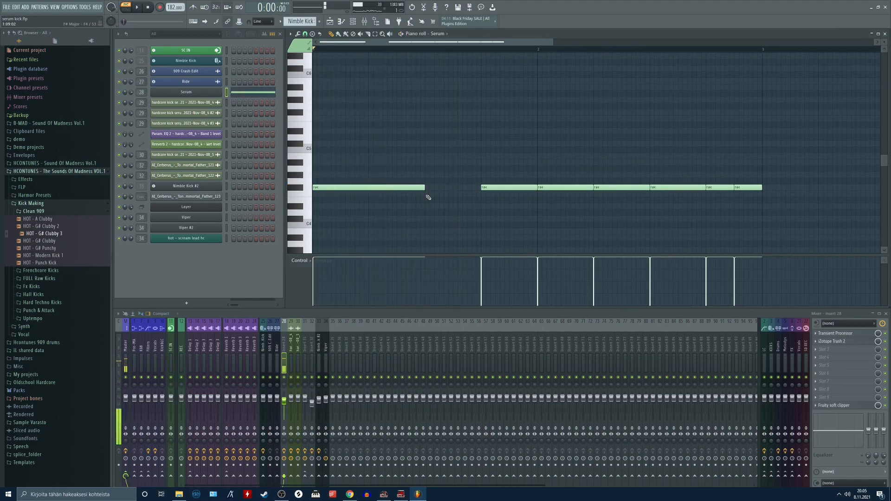
- Switch to the playlist and locate the hardcore kick audio and automation clips on Tracks 19 to 25
{"action": "left_click", "coordinate": [330, 21]}
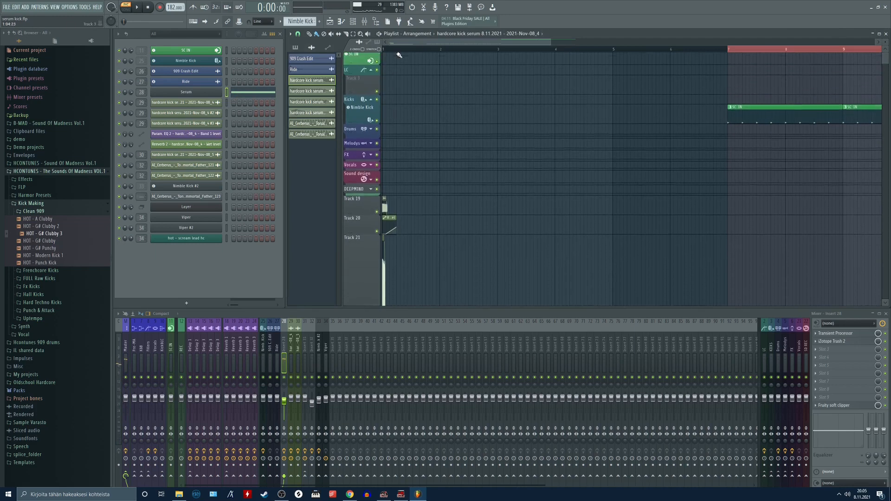
{"action": "scroll", "coordinate": [399, 55], "scroll_direction": "up", "scroll_amount": 5}
{"action": "scroll", "coordinate": [364, 163], "scroll_direction": "down", "scroll_amount": 3}
{"action": "left_click_drag", "start_coordinate": [365, 169], "coordinate": [365, 139]}
{"action": "scroll", "coordinate": [366, 185], "scroll_direction": "up", "scroll_amount": 1}
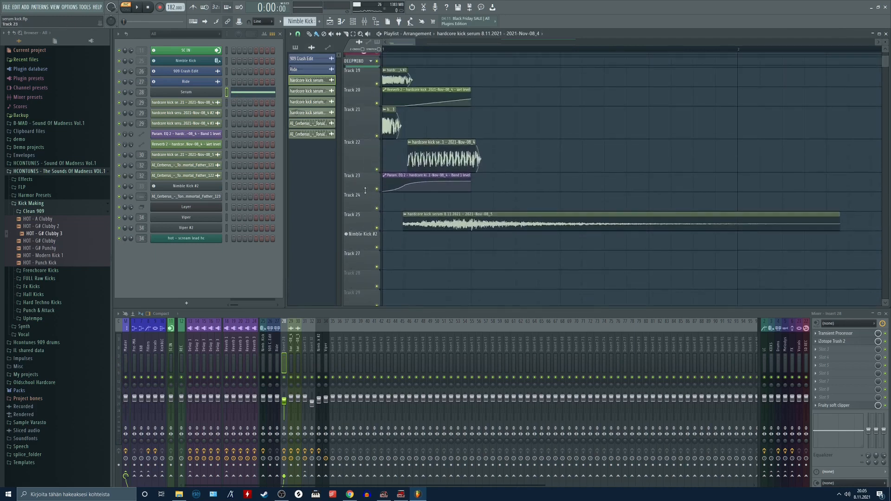
{"action": "scroll", "coordinate": [548, 195], "scroll_direction": "up", "scroll_amount": 2}
- Set a time selection over about the first one and a half beats of the playlist and play the layered kick
{"action": "left_click", "coordinate": [472, 51]}
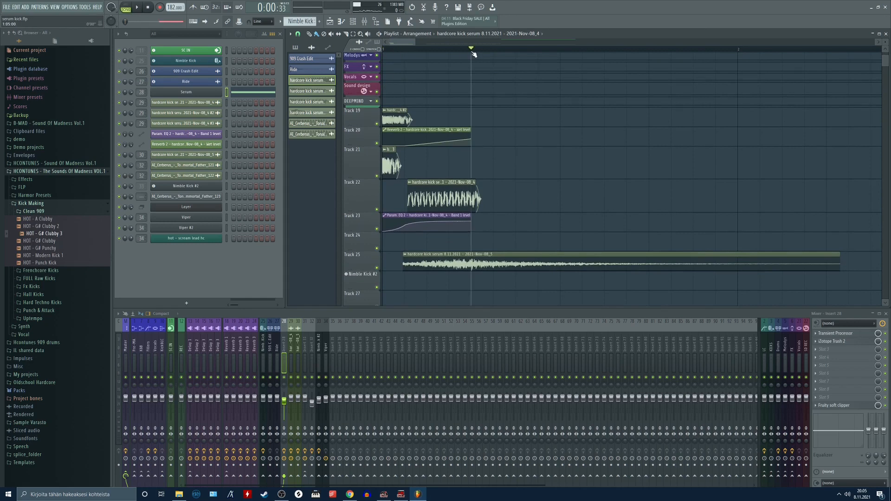
{"action": "left_click_drag", "start_coordinate": [473, 52], "coordinate": [385, 54]}
{"action": "right_click", "coordinate": [474, 52]}
{"action": "left_click", "coordinate": [517, 52]}
{"action": "left_click_drag", "start_coordinate": [517, 52], "coordinate": [385, 53]}
{"action": "key", "text": "space"}
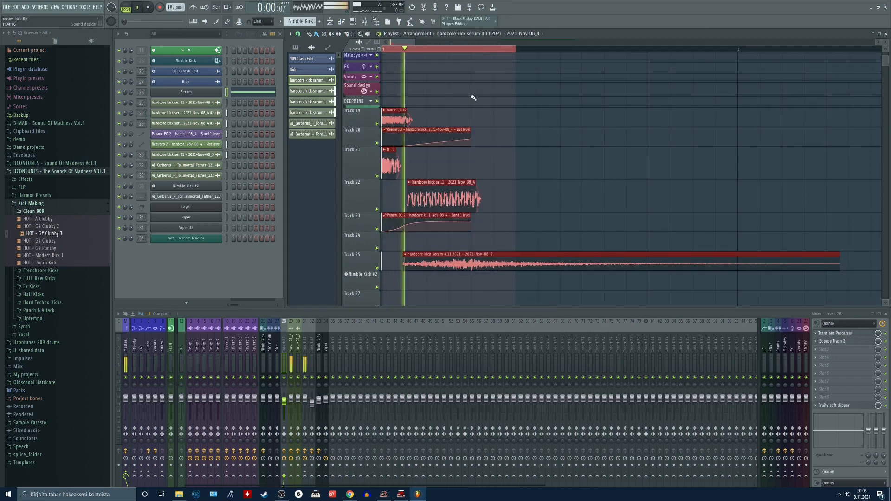
{"action": "left_click", "coordinate": [588, 195]}
{"action": "right_click", "coordinate": [608, 210]}
{"action": "key", "text": "space"}
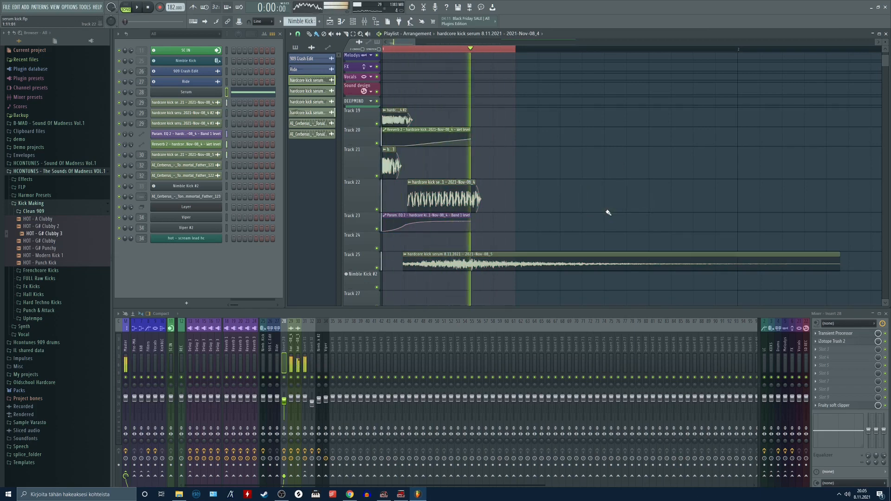
- Audition the reversed kick clip from Track 22 in the audio editor
{"action": "double_click", "coordinate": [436, 194]}
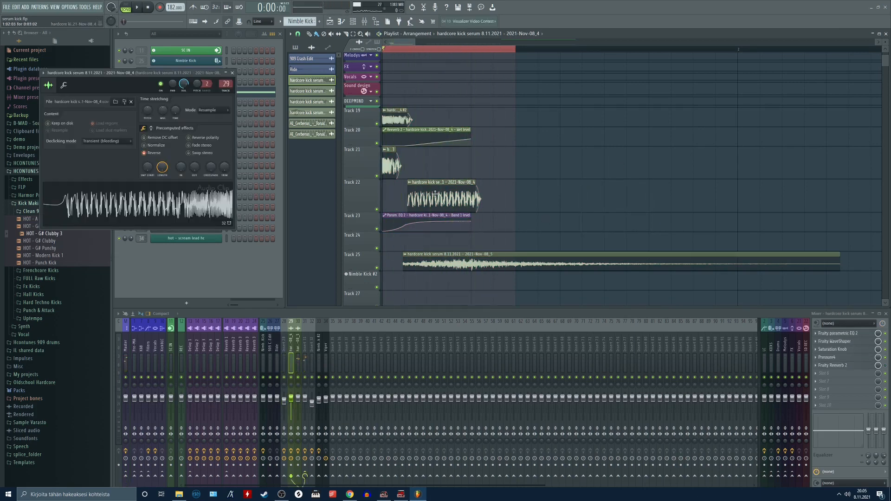
{"action": "right_click", "coordinate": [127, 202]}
{"action": "left_click", "coordinate": [153, 217]}
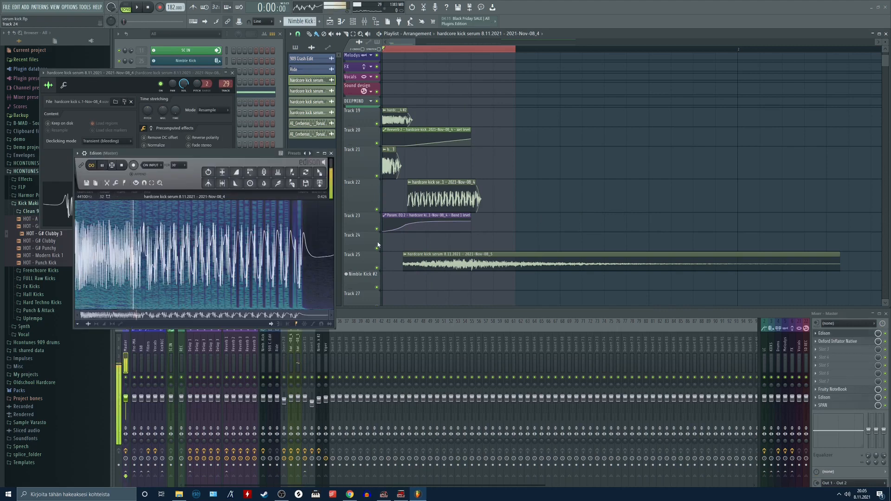
{"action": "left_click", "coordinate": [331, 154]}
- Audition the kick clip from Track 21 in the audio editor
{"action": "double_click", "coordinate": [391, 165]}
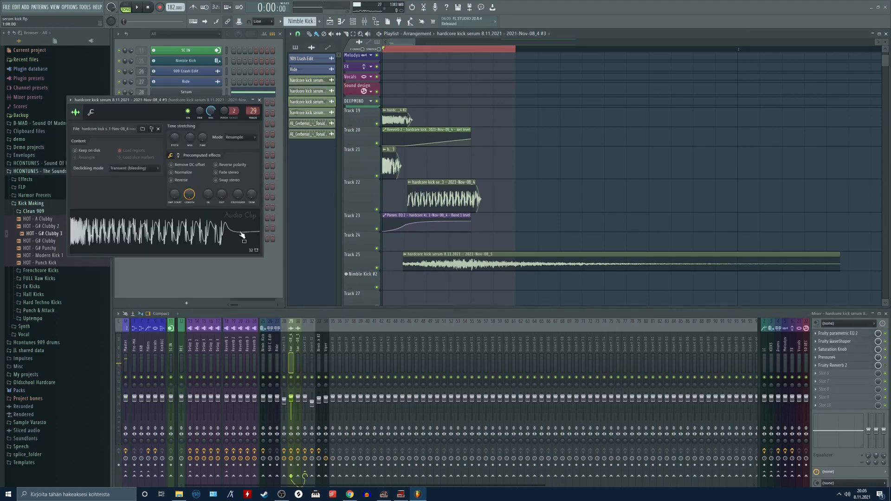
{"action": "right_click", "coordinate": [242, 235]}
{"action": "left_click", "coordinate": [205, 260]}
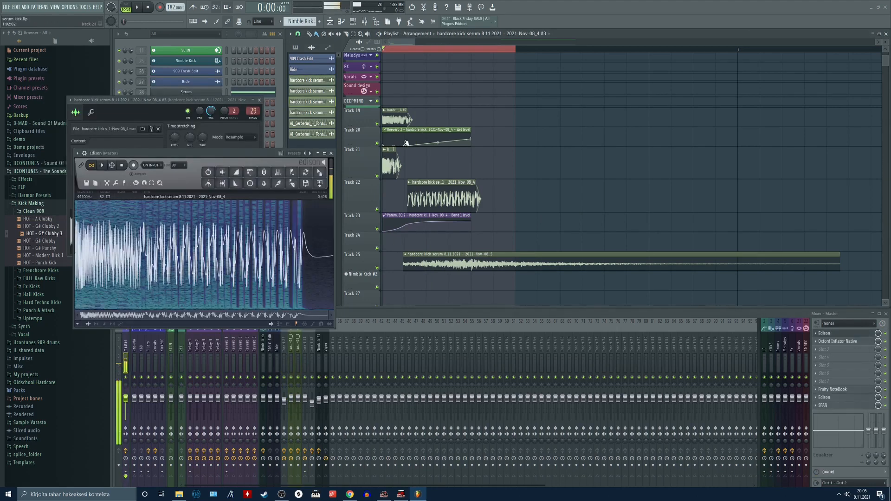
- Inspect the kick clip from Track 19 in the audio editor, and close the editor and the clip's settings
{"action": "double_click", "coordinate": [396, 118]}
{"action": "right_click", "coordinate": [149, 229]}
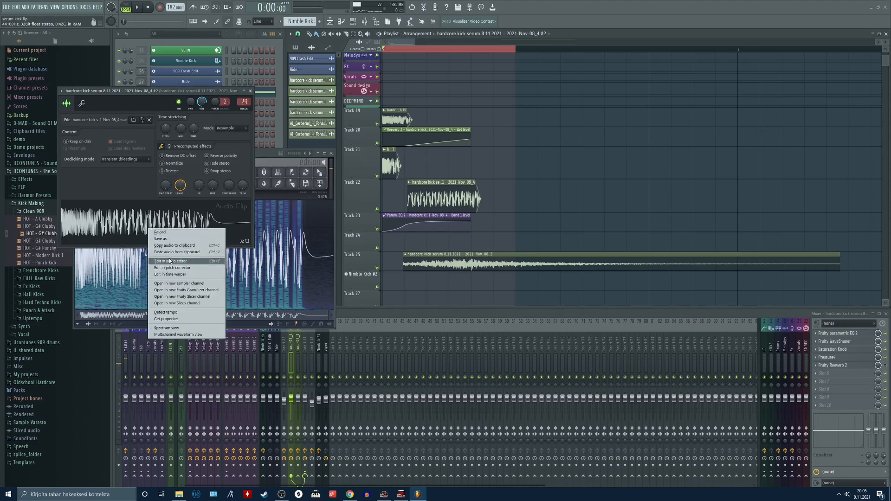
{"action": "left_click", "coordinate": [170, 261]}
{"action": "left_click", "coordinate": [331, 153]}
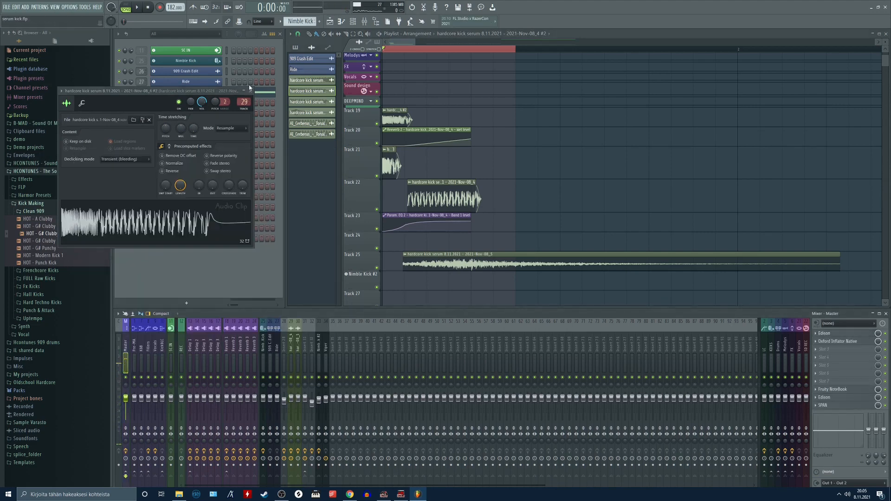
{"action": "left_click", "coordinate": [250, 90]}
- Mute Tracks 25, 22 and 21 and play the remaining kick clip on Track 19
{"action": "scroll", "coordinate": [392, 52], "scroll_direction": "up", "scroll_amount": 2}
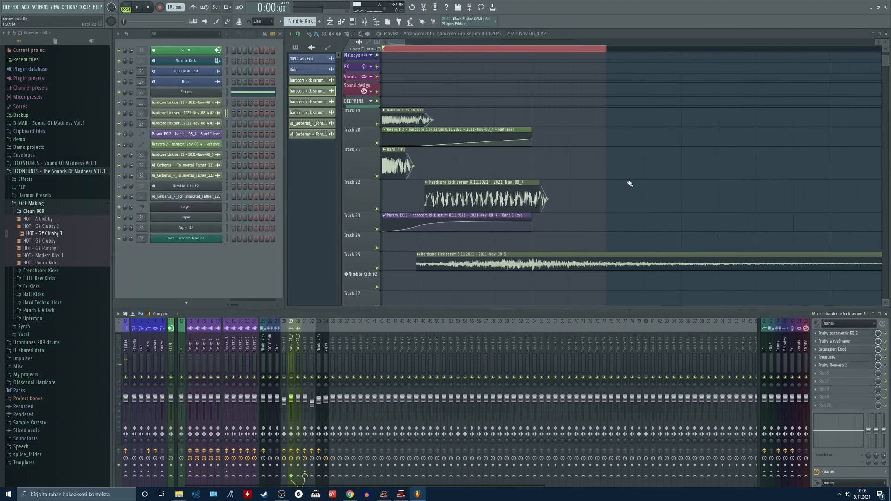
{"action": "left_click", "coordinate": [377, 268]}
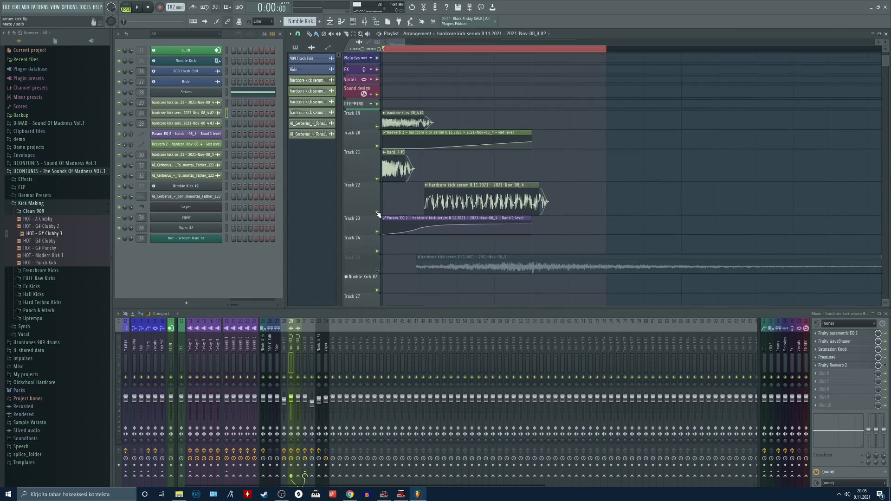
{"action": "left_click", "coordinate": [377, 212]}
{"action": "left_click", "coordinate": [377, 178]}
{"action": "key", "text": "space"}
- Try resetting the Pogo effect in the settings of Track 19's kick clip during playback, undo it and close the settings
{"action": "double_click", "coordinate": [410, 119]}
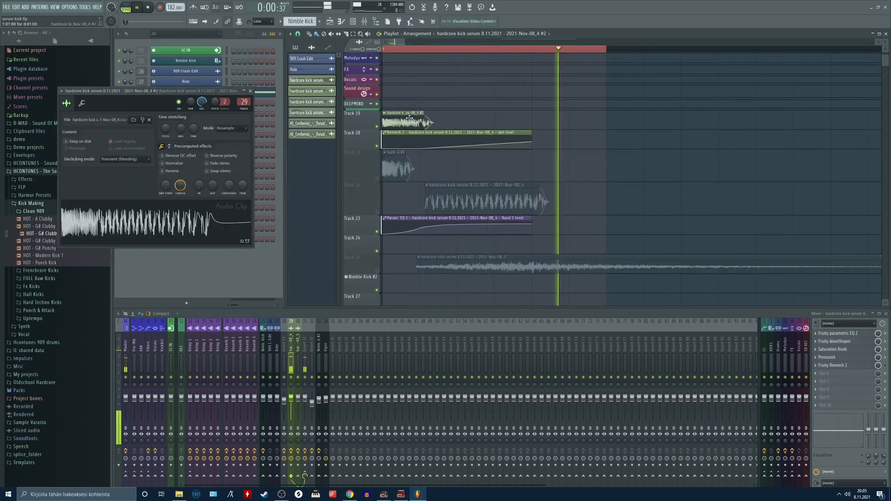
{"action": "key", "text": "space"}
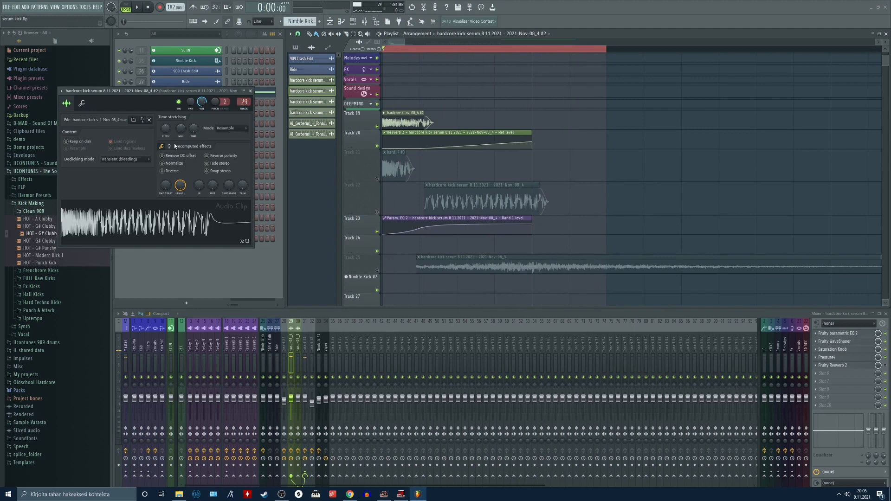
{"action": "left_click", "coordinate": [174, 146]}
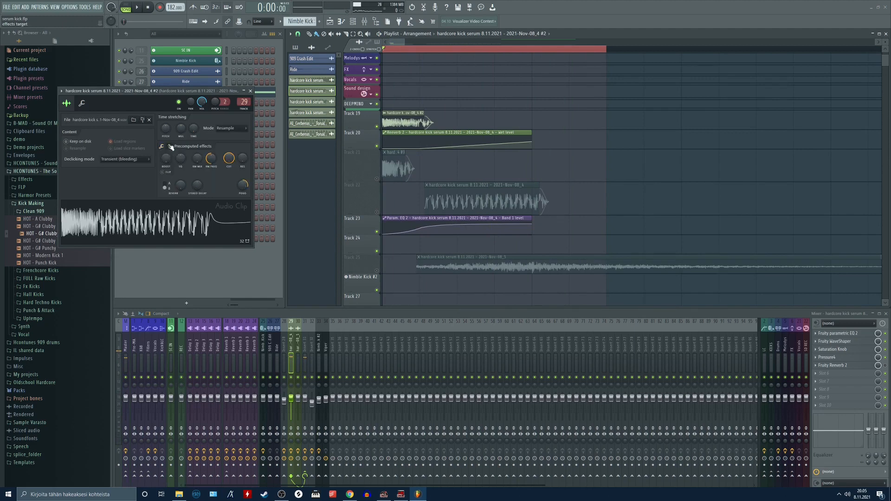
{"action": "key", "text": "space"}
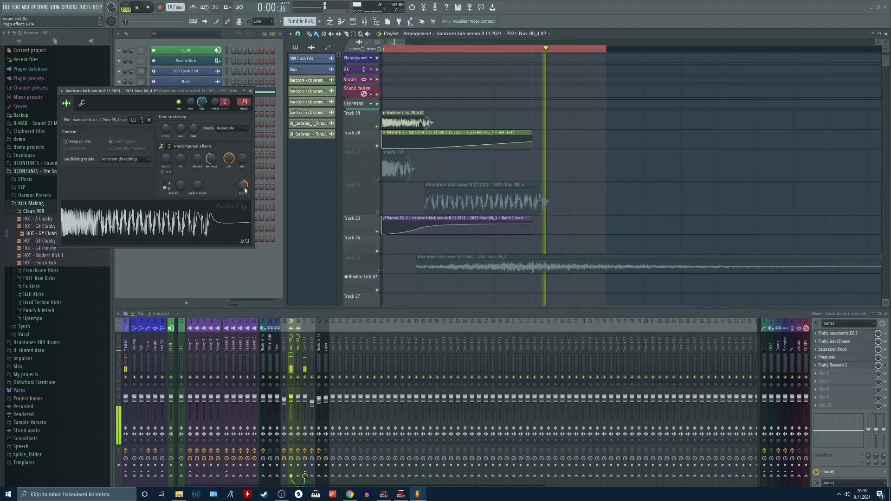
{"action": "right_click", "coordinate": [244, 190]}
{"action": "left_click", "coordinate": [252, 196]}
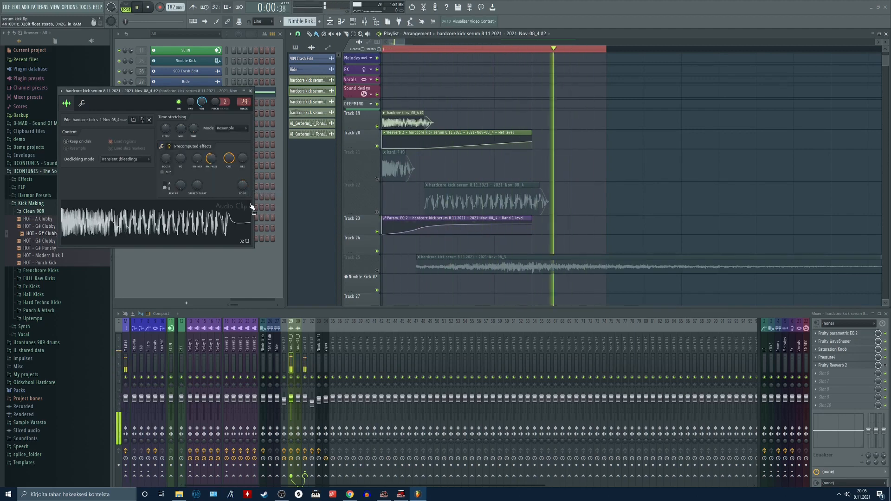
{"action": "key", "text": "ctrl+z"}
{"action": "key", "text": "space"}
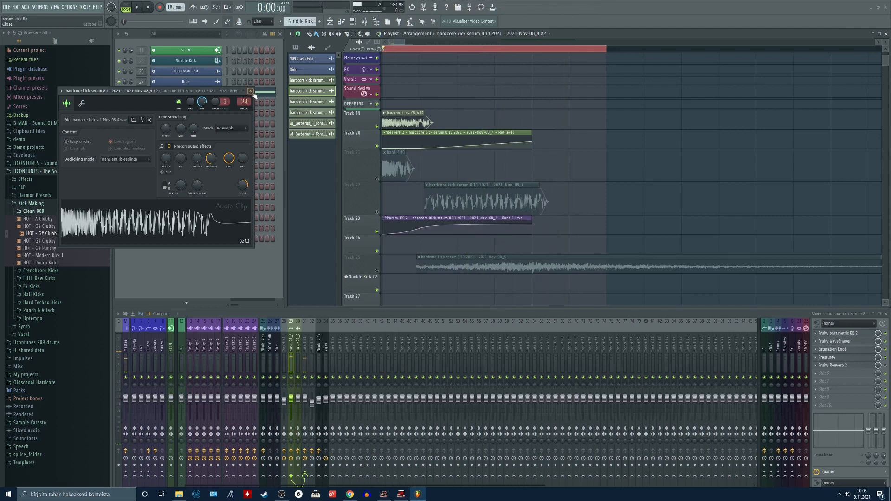
{"action": "left_click", "coordinate": [252, 92]}
- Mute Track 19, unmute Track 21, play its kick clip and check the clip's precomputed effect settings
{"action": "scroll", "coordinate": [500, 130], "scroll_direction": "up", "scroll_amount": 1}
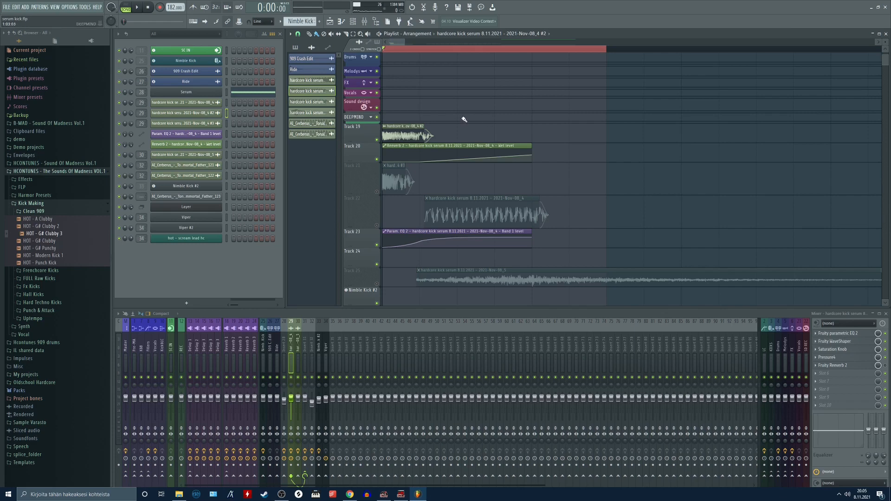
{"action": "left_click", "coordinate": [377, 139]}
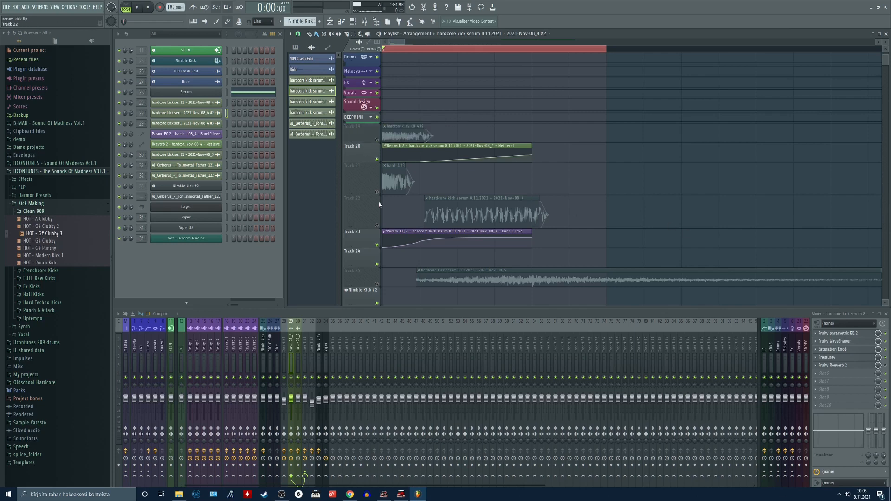
{"action": "left_click", "coordinate": [377, 192]}
{"action": "key", "text": "space"}
{"action": "double_click", "coordinate": [393, 187]}
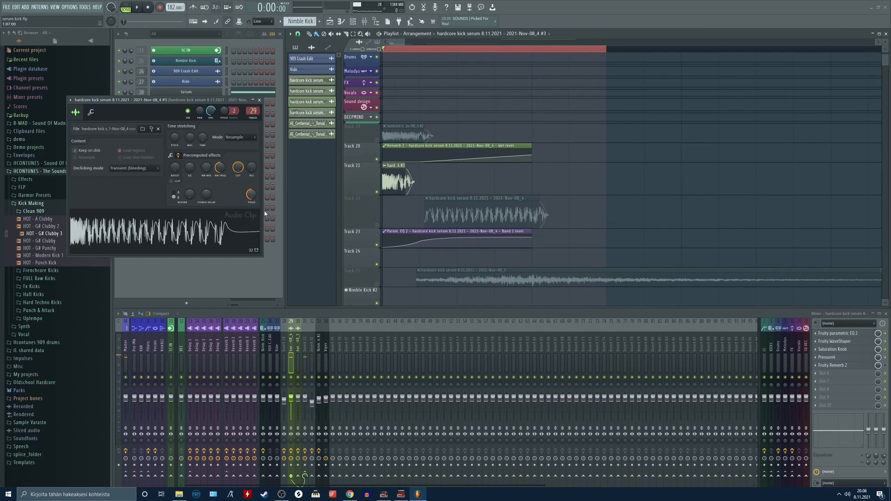
{"action": "left_click", "coordinate": [260, 100]}
- Mute Track 21, unmute Track 22 and play its kick clip on its own
{"action": "left_click", "coordinate": [377, 192]}
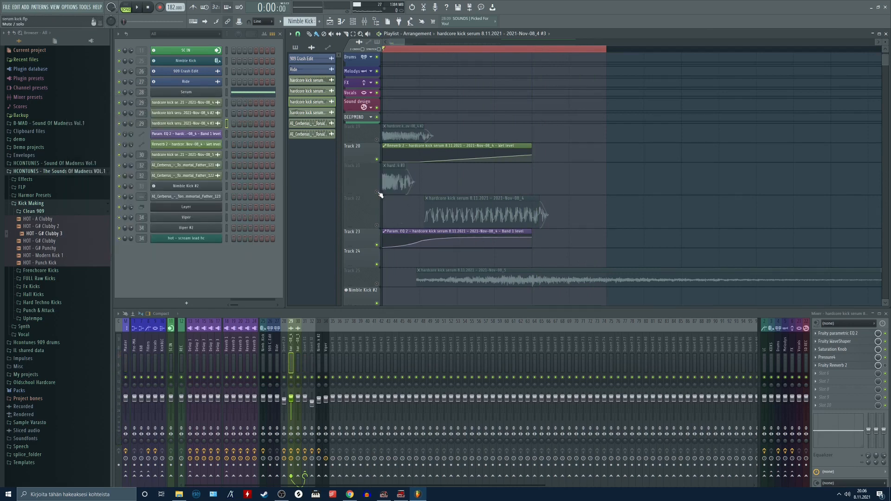
{"action": "left_click", "coordinate": [377, 226]}
{"action": "key", "text": "space"}
{"action": "key", "text": "space"}
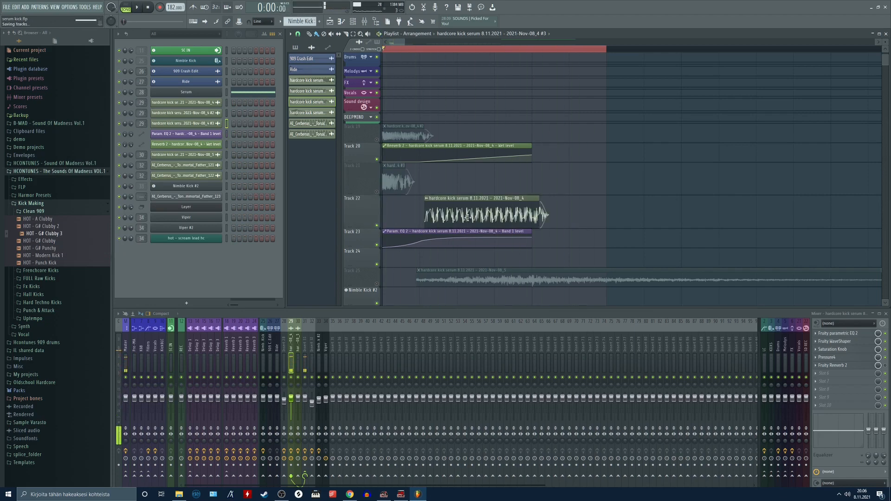
- Open the settings of Track 22's kick clip to examine its Reverse effect alongside its placement in the playlist
{"action": "double_click", "coordinate": [451, 213]}
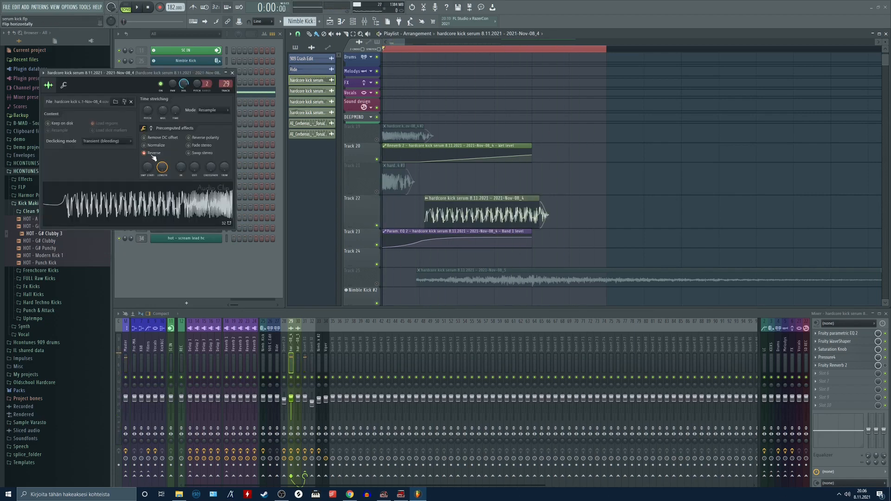
{"action": "scroll", "coordinate": [515, 166], "scroll_direction": "down", "scroll_amount": 1}
{"action": "scroll", "coordinate": [501, 164], "scroll_direction": "up", "scroll_amount": 2}
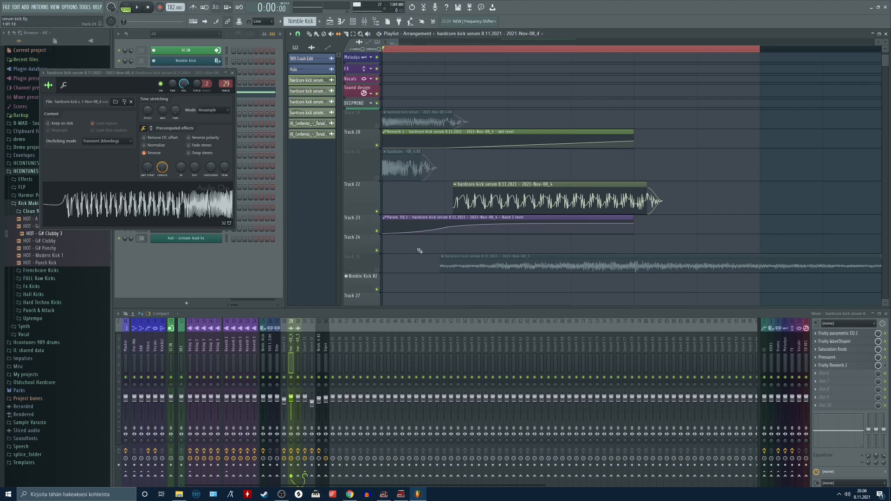
- Solo Track 25, open its audio clip's settings to examine the precomputed effects and mixer routing, and close the settings
{"action": "scroll", "coordinate": [420, 251], "scroll_direction": "down", "scroll_amount": 1}
{"action": "right_click", "coordinate": [378, 252]}
{"action": "double_click", "coordinate": [492, 240]}
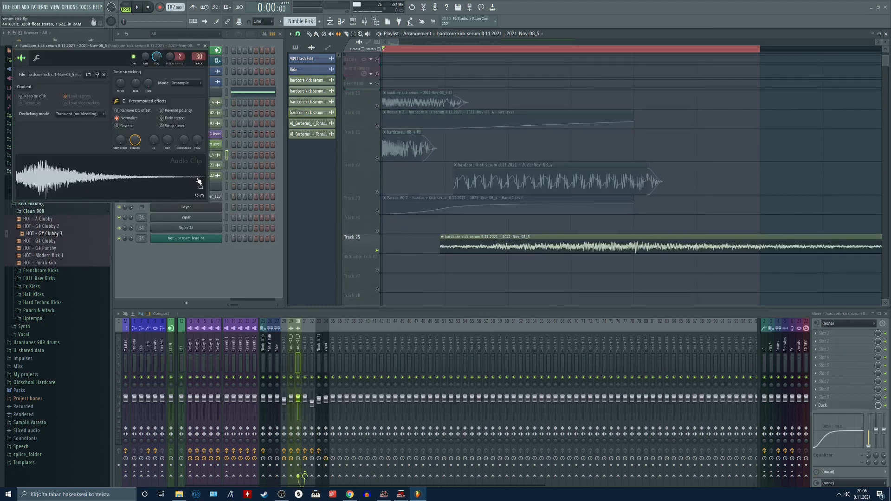
{"action": "left_click", "coordinate": [73, 185]}
{"action": "left_click", "coordinate": [291, 364]}
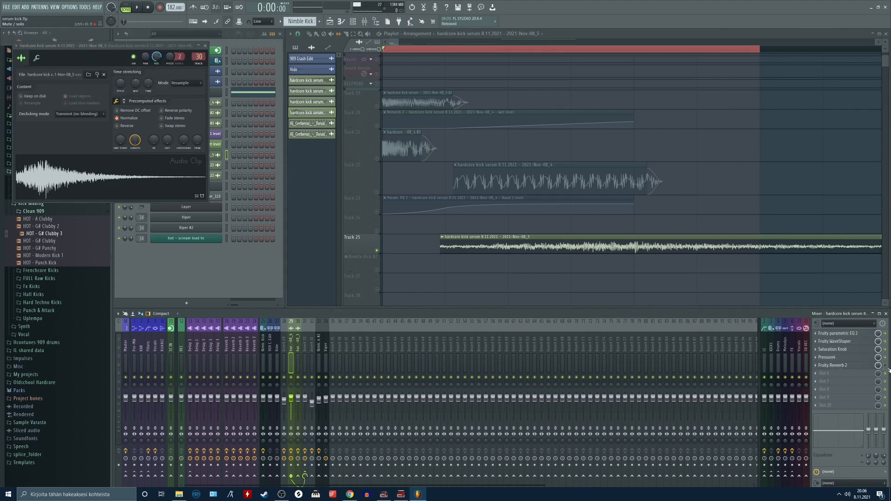
{"action": "left_click", "coordinate": [206, 46]}
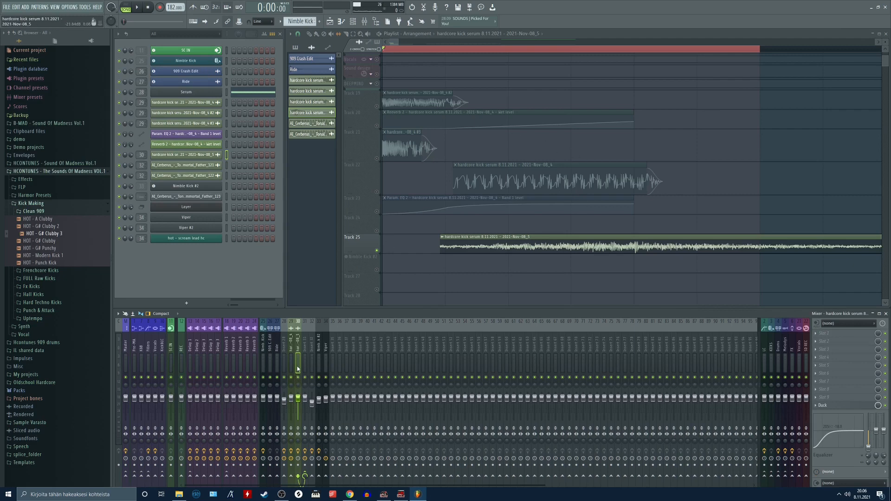
- Unsolo Track 25 and delete the Reeverb 2 wet level automation clip from Track 20
{"action": "right_click", "coordinate": [377, 252]}
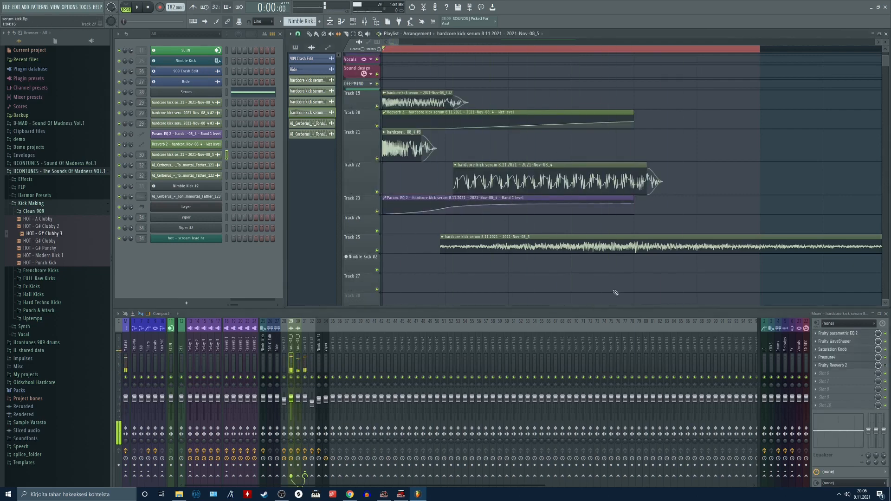
{"action": "left_click", "coordinate": [601, 283]}
{"action": "right_click", "coordinate": [601, 283]}
{"action": "right_click", "coordinate": [402, 114]}
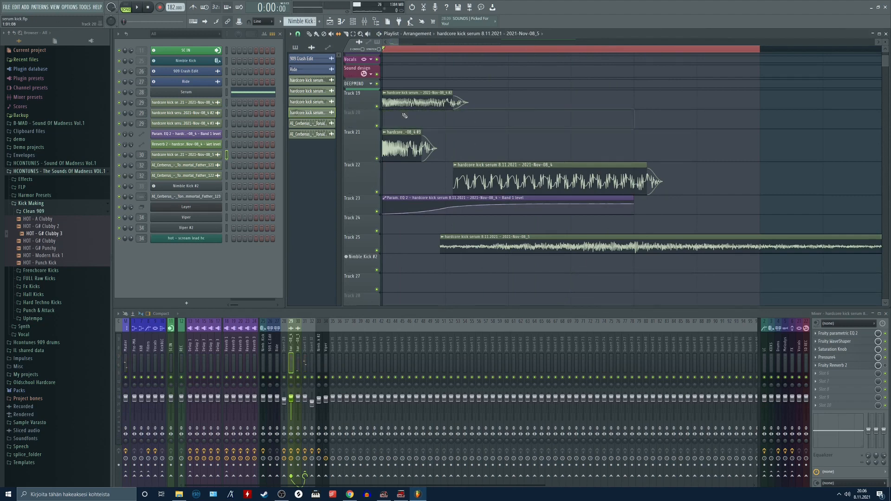
- Examine the Band 1 level automation, Fruity parametric EQ 2 and Fruity WaveShaper on the kick's mixer track during playback
{"action": "double_click", "coordinate": [407, 204]}
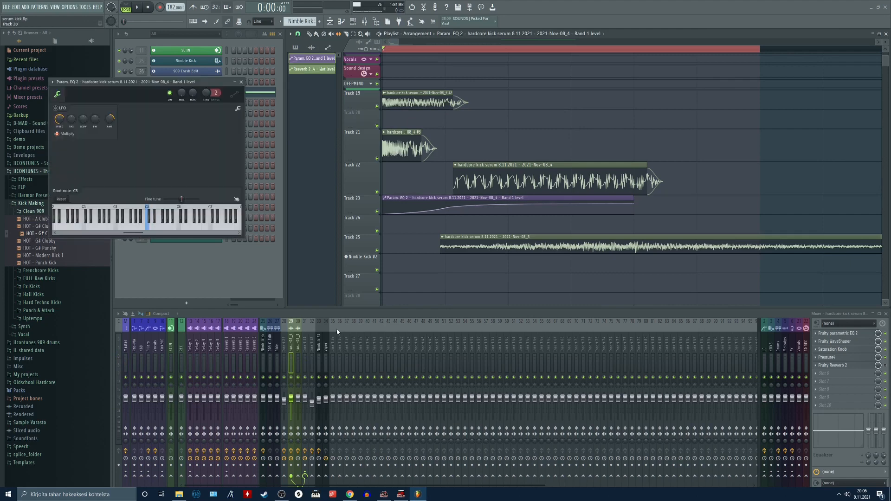
{"action": "left_click", "coordinate": [850, 335]}
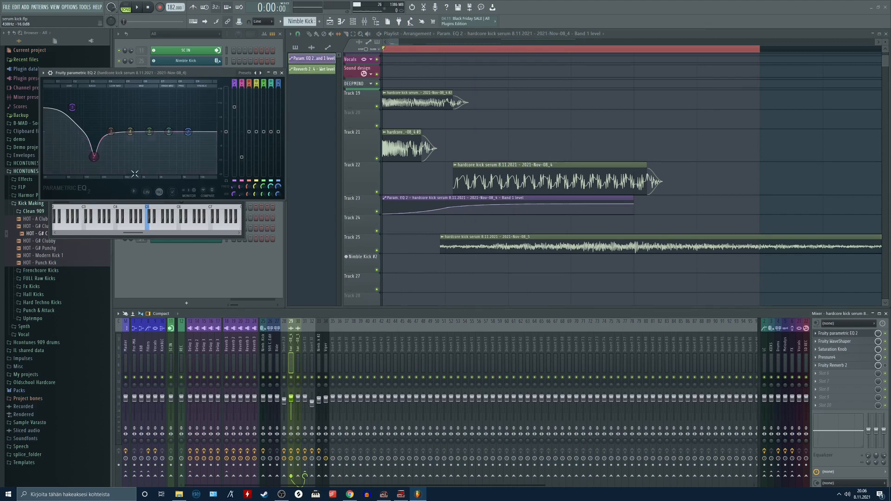
{"action": "left_click", "coordinate": [840, 342]}
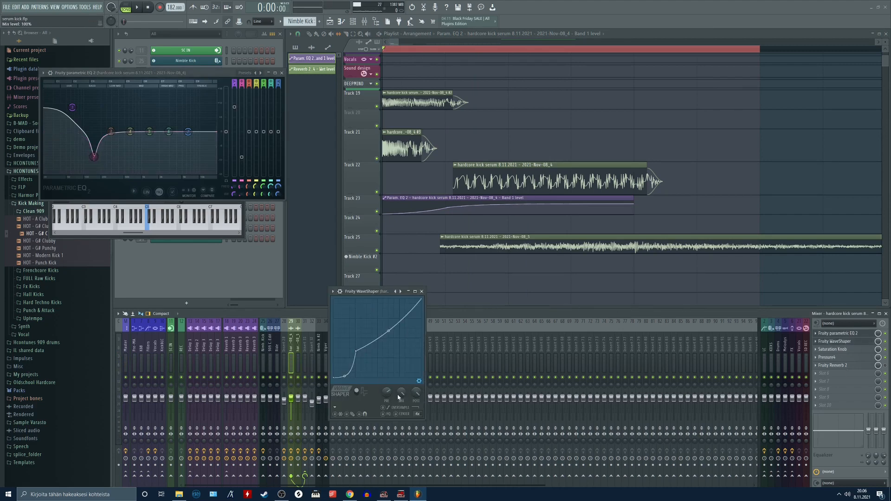
{"action": "key", "text": "space"}
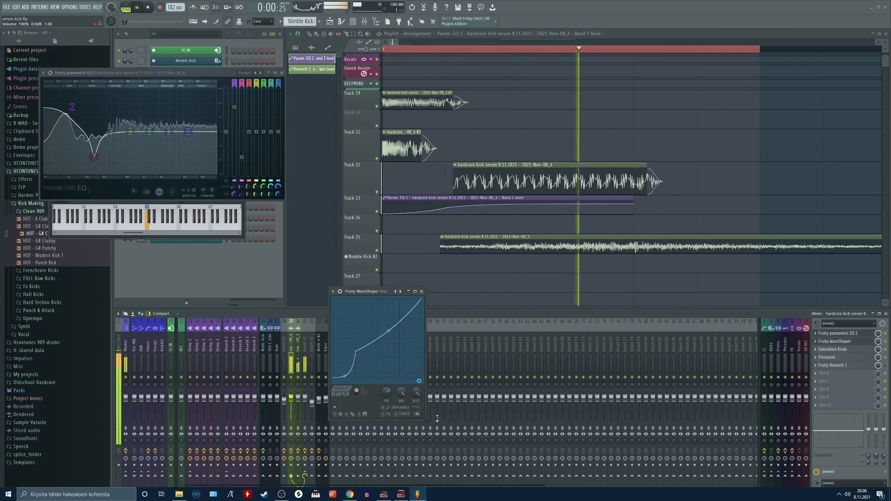
{"action": "key", "text": "space"}
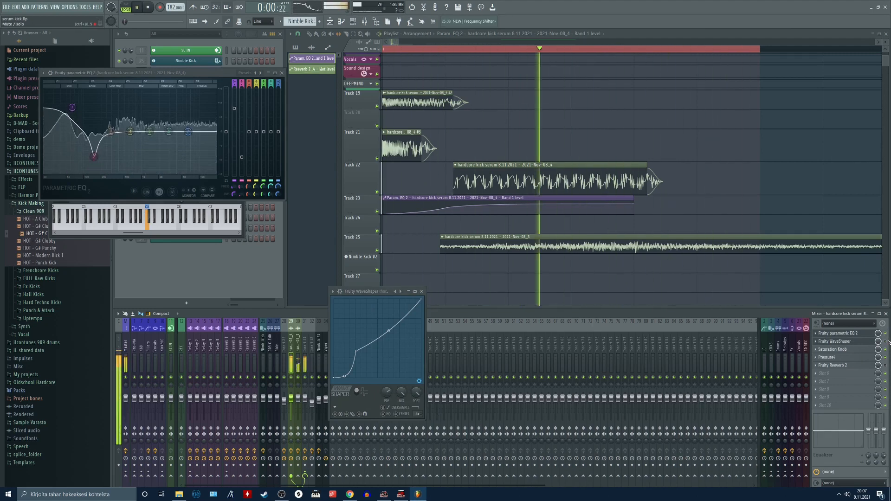
{"action": "key", "text": "space"}
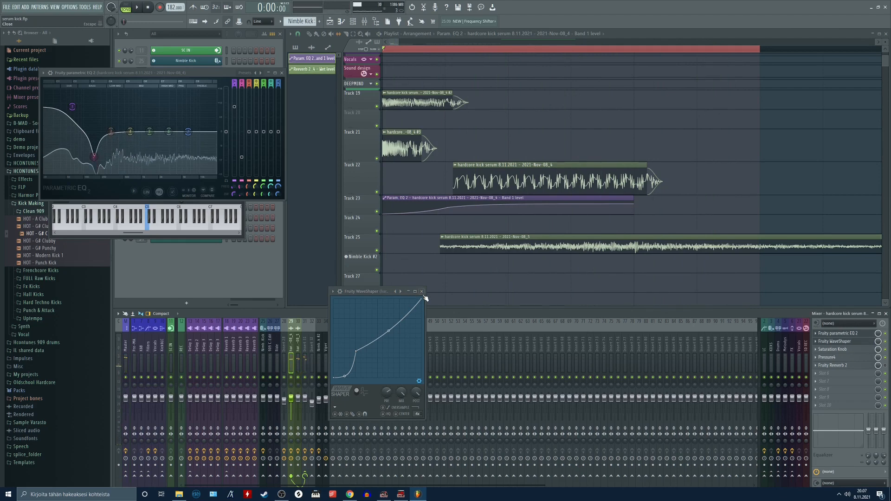
{"action": "left_click", "coordinate": [421, 292]}
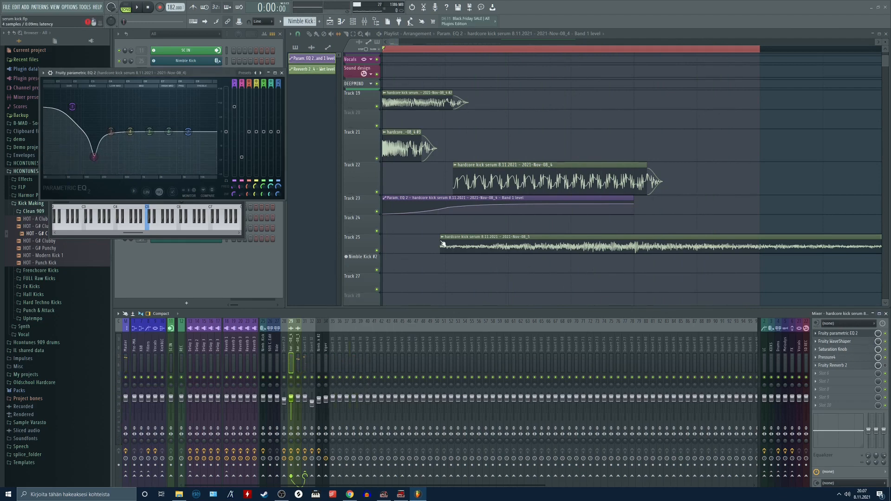
- Open the Saturation Knob on the kick's mixer track, play the kick through it and close it
{"action": "left_click", "coordinate": [834, 349]}
{"action": "key", "text": "space"}
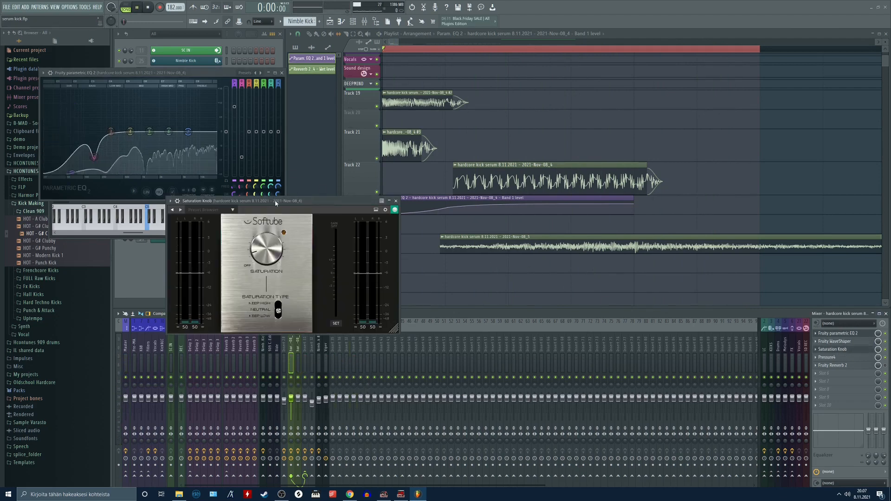
{"action": "key", "text": "space"}
{"action": "left_click", "coordinate": [395, 201]}
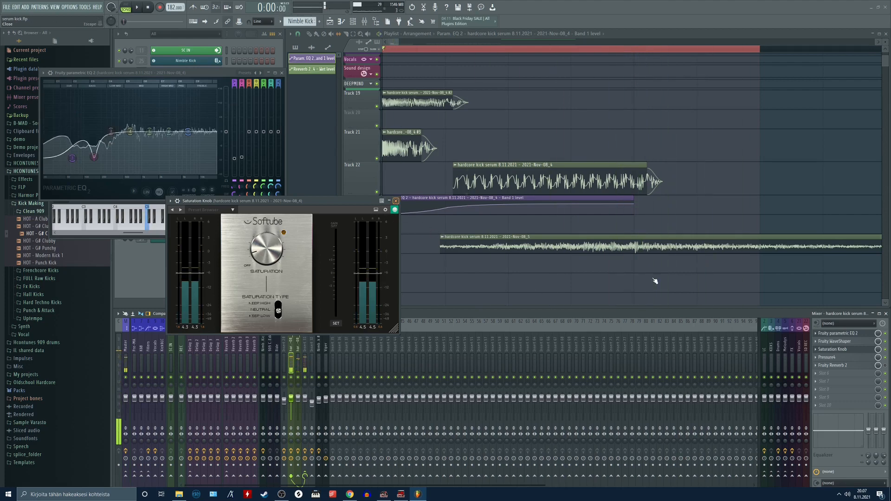
- Open Pressure4 on the kick's mixer track, close the EQ and automation windows, play the kick and close Pressure4
{"action": "left_click", "coordinate": [850, 360]}
{"action": "left_click_drag", "start_coordinate": [107, 111], "coordinate": [295, 258]}
{"action": "left_click", "coordinate": [281, 73]}
{"action": "left_click", "coordinate": [241, 82]}
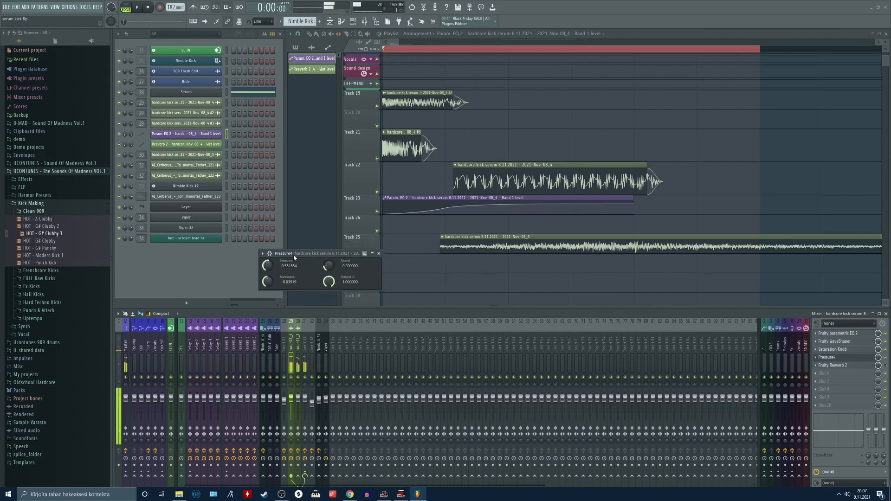
{"action": "left_click_drag", "start_coordinate": [294, 258], "coordinate": [185, 251]}
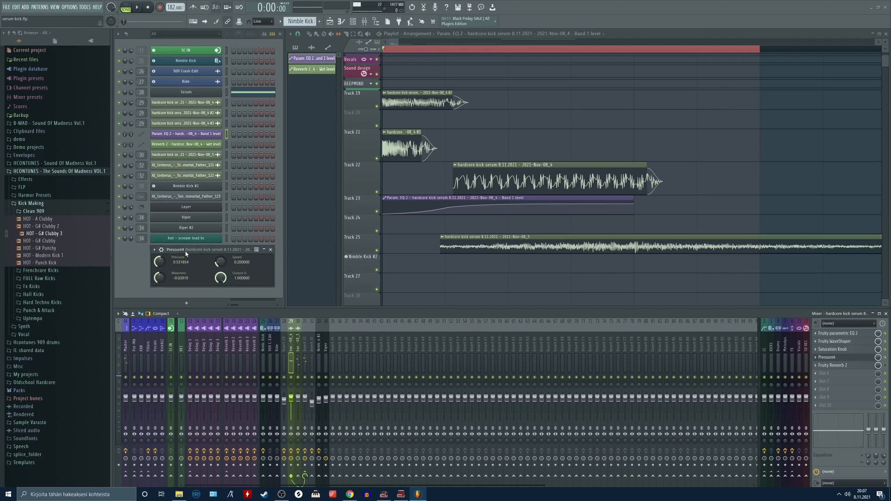
{"action": "key", "text": "space"}
{"action": "left_click", "coordinate": [271, 250]}
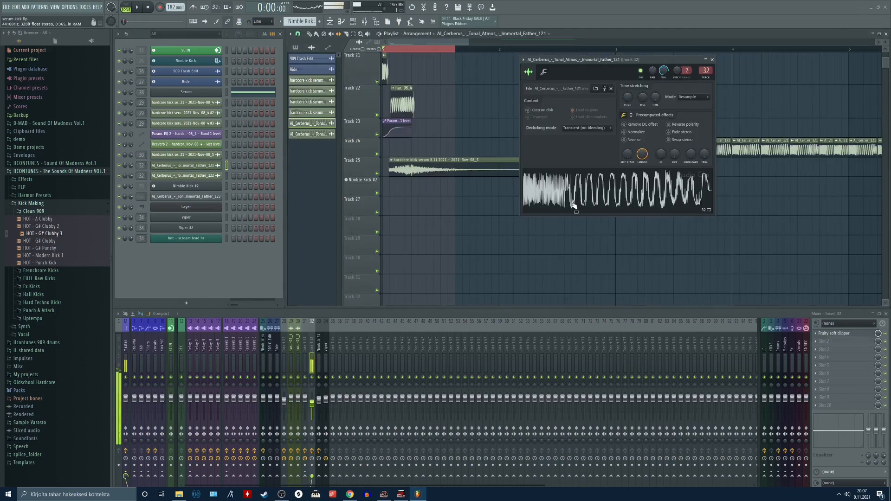
- Preview the rendered kick sample routed to mixer track 32, play the arrangement and close the clip's settings
{"action": "left_click", "coordinate": [592, 201]}
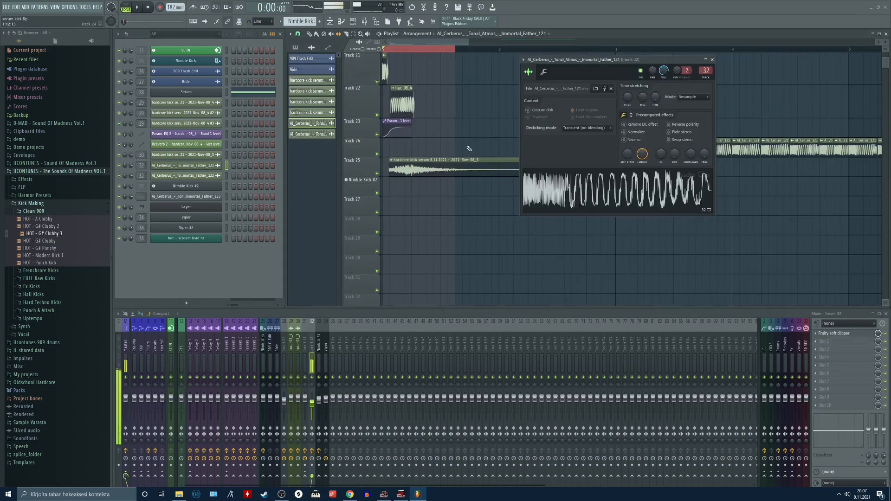
{"action": "key", "text": "space"}
{"action": "key", "text": "space"}
{"action": "key", "text": "space"}
{"action": "key", "text": "space"}
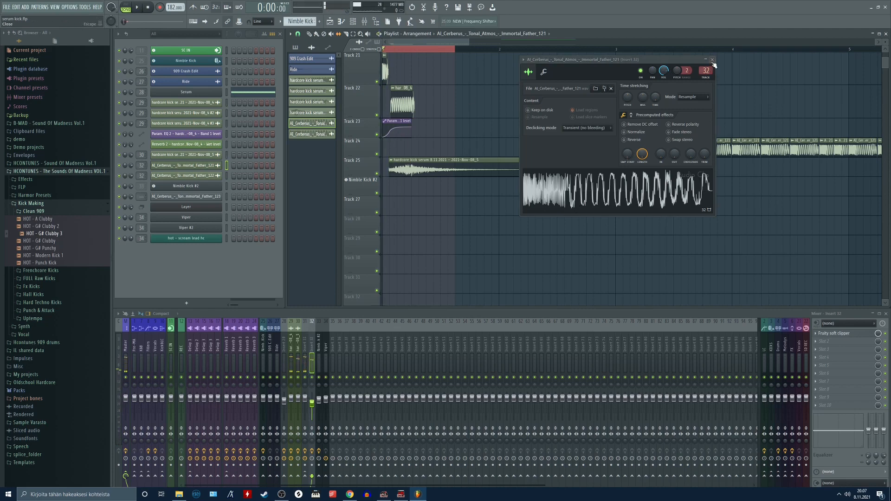
{"action": "left_click", "coordinate": [712, 59]}
- Locate Pattern 5 in the playlist and open Nimble Kick #2 to examine how the rendered kick sample is pitched
{"action": "scroll", "coordinate": [694, 50], "scroll_direction": "down", "scroll_amount": 4}
{"action": "scroll", "coordinate": [752, 77], "scroll_direction": "right", "scroll_amount": 2}
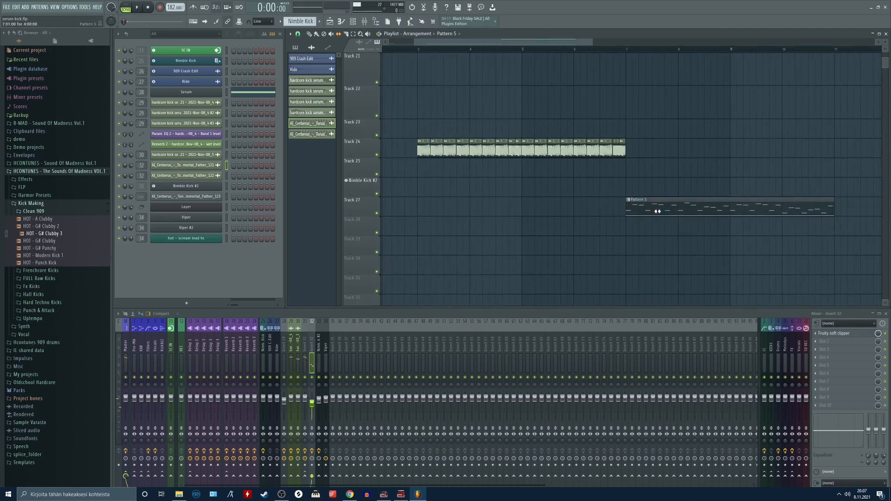
{"action": "left_click", "coordinate": [186, 187]}
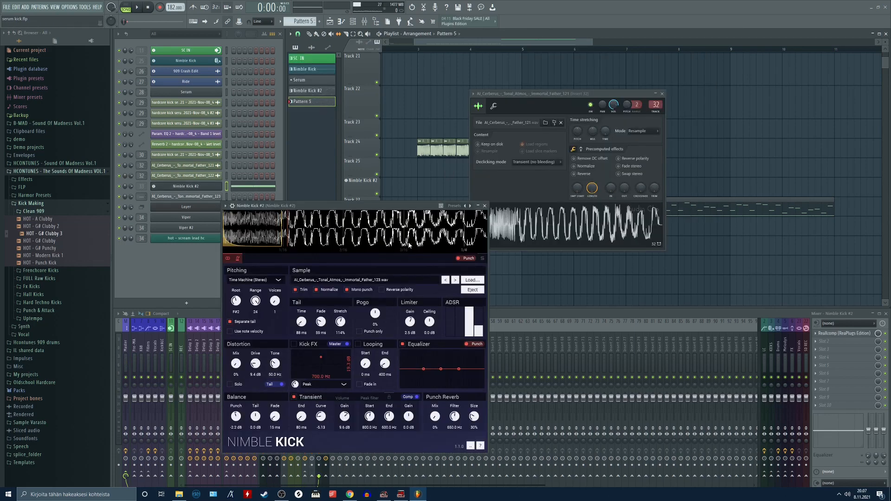
{"action": "left_click", "coordinate": [663, 93]}
{"action": "left_click_drag", "start_coordinate": [390, 205], "coordinate": [506, 167]}
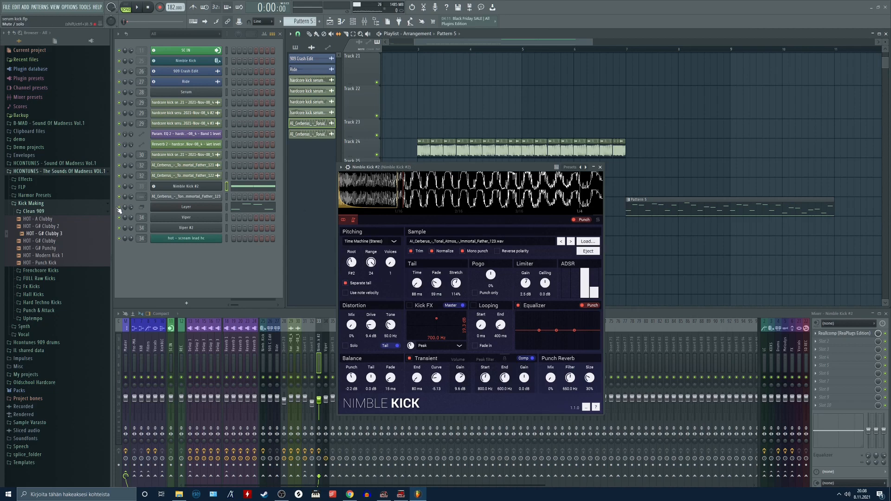
{"action": "left_click_drag", "start_coordinate": [393, 170], "coordinate": [361, 179]}
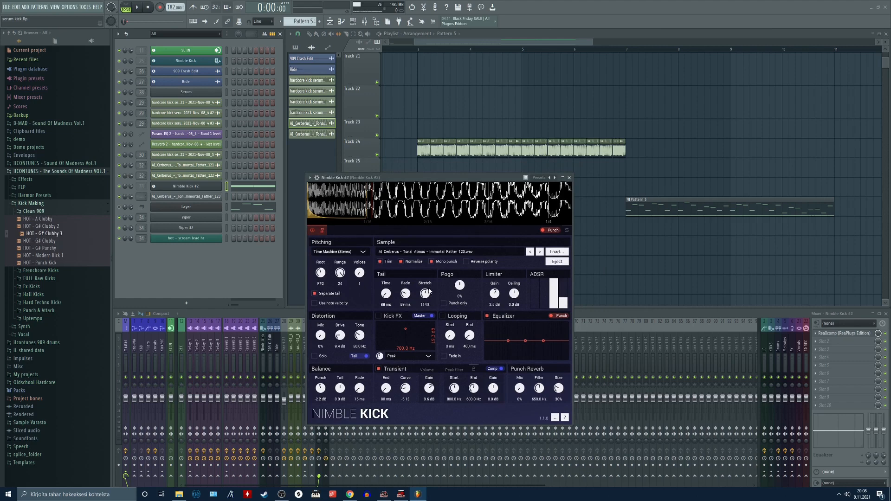
- Switch between song and pattern playback and listen to the Nimble Kick #2 pattern
{"action": "key", "text": "space"}
{"action": "key", "text": "space"}
{"action": "left_click", "coordinate": [125, 8]}
{"action": "key", "text": "space"}
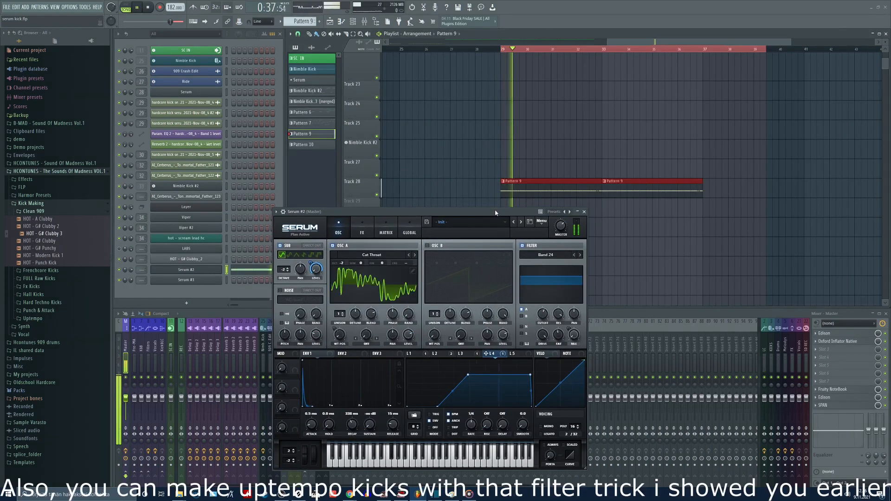
- Check Serum #2's effects, oscillator page and the LFO 3 and LFO 2 shapes while Pattern 9 plays
{"action": "left_click_drag", "start_coordinate": [495, 213], "coordinate": [725, 212]}
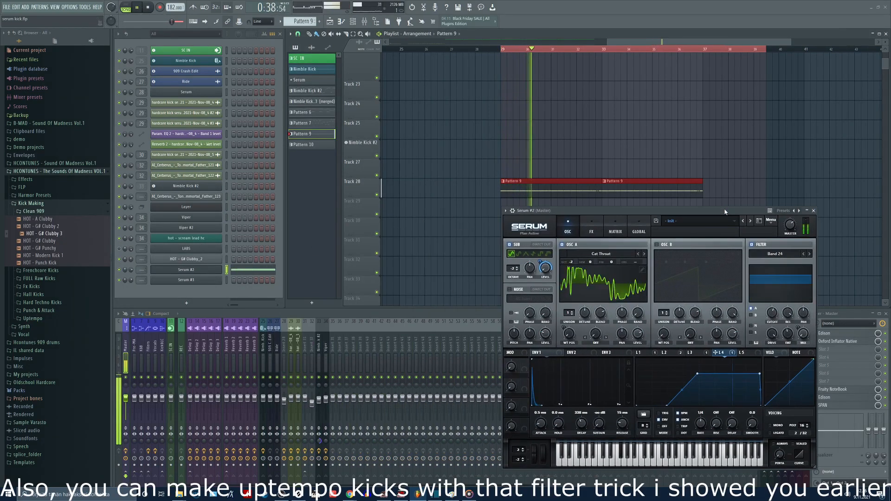
{"action": "left_click", "coordinate": [593, 231]}
{"action": "left_click", "coordinate": [567, 230]}
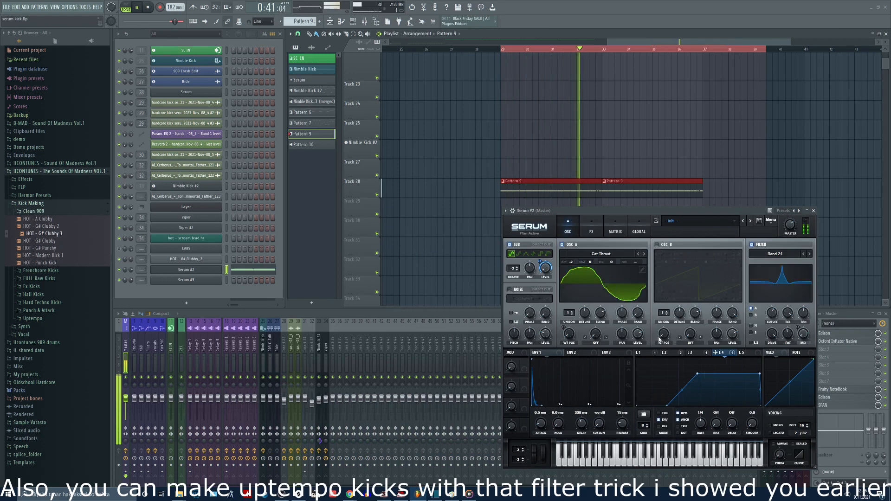
{"action": "left_click", "coordinate": [695, 354]}
{"action": "left_click", "coordinate": [670, 353]}
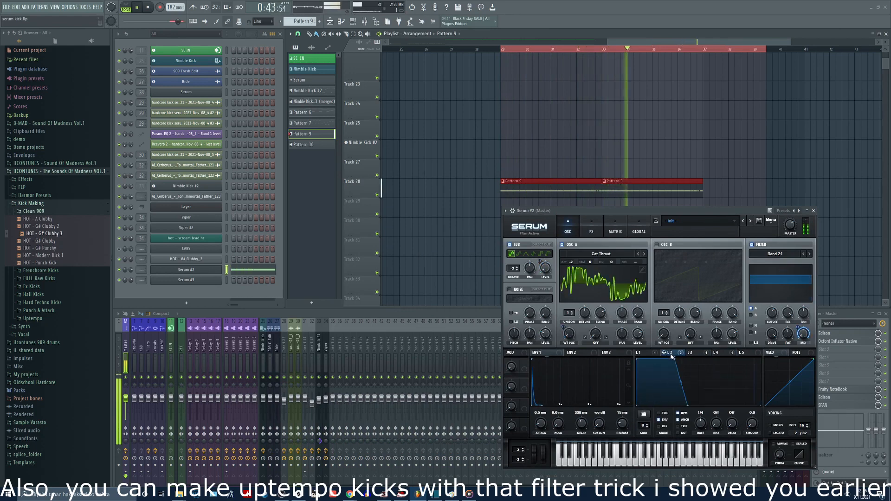